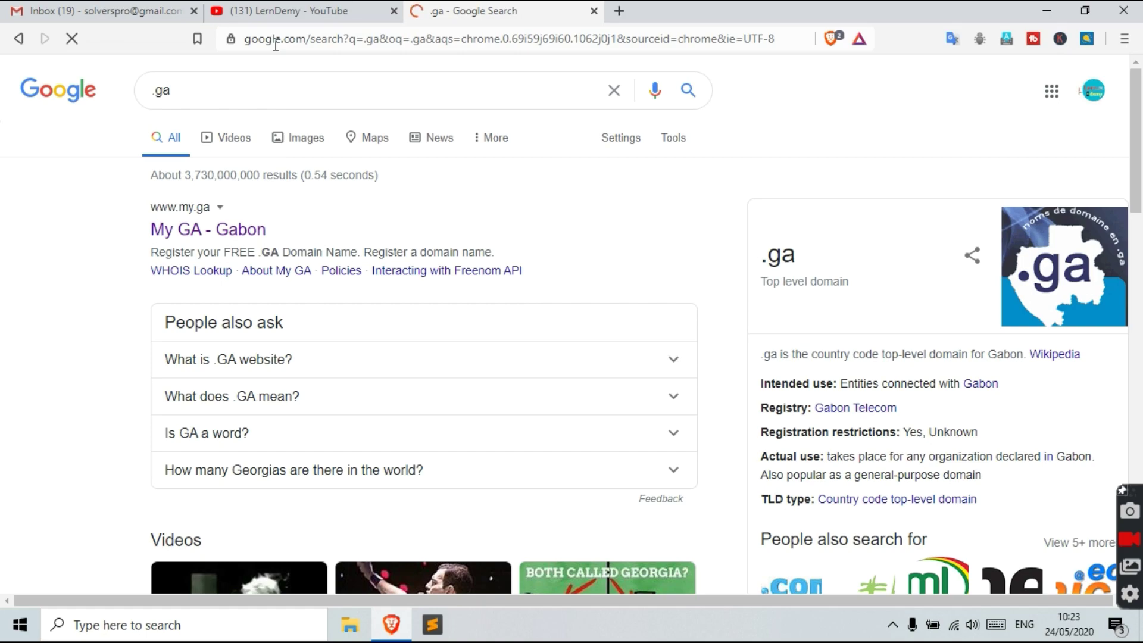
Highlight the google.com address, then return to the '.ga' results showing My GA - Gabon.
left_click(275, 42)
left_click(307, 38)
left_click_drag(307, 38, 381, 38)
left_click(341, 38)
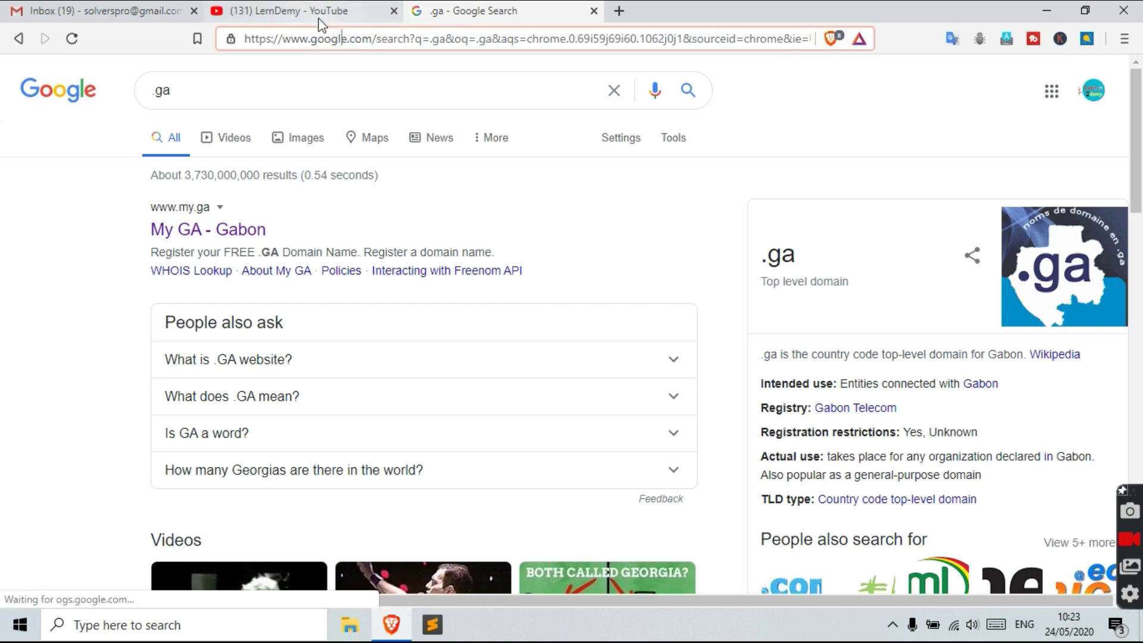
key("ctrl+shift+Tab")
left_click(441, 13)
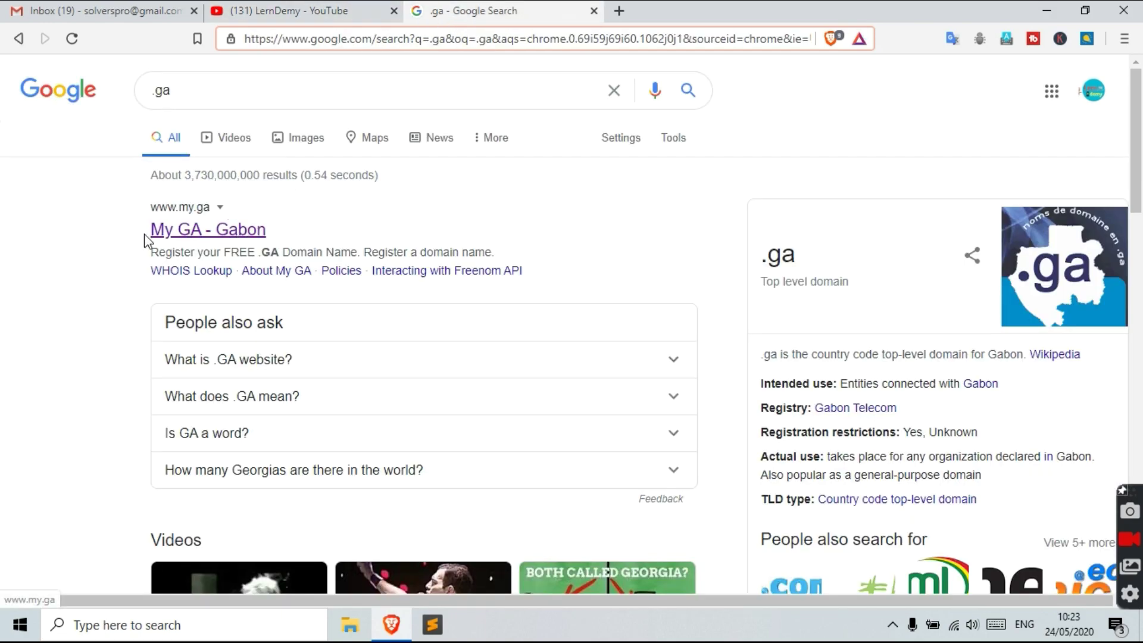
Check lerndemy on my.ga and take the free lerndemy.ga domain to checkout.
left_click_drag(349, 38, 362, 38)
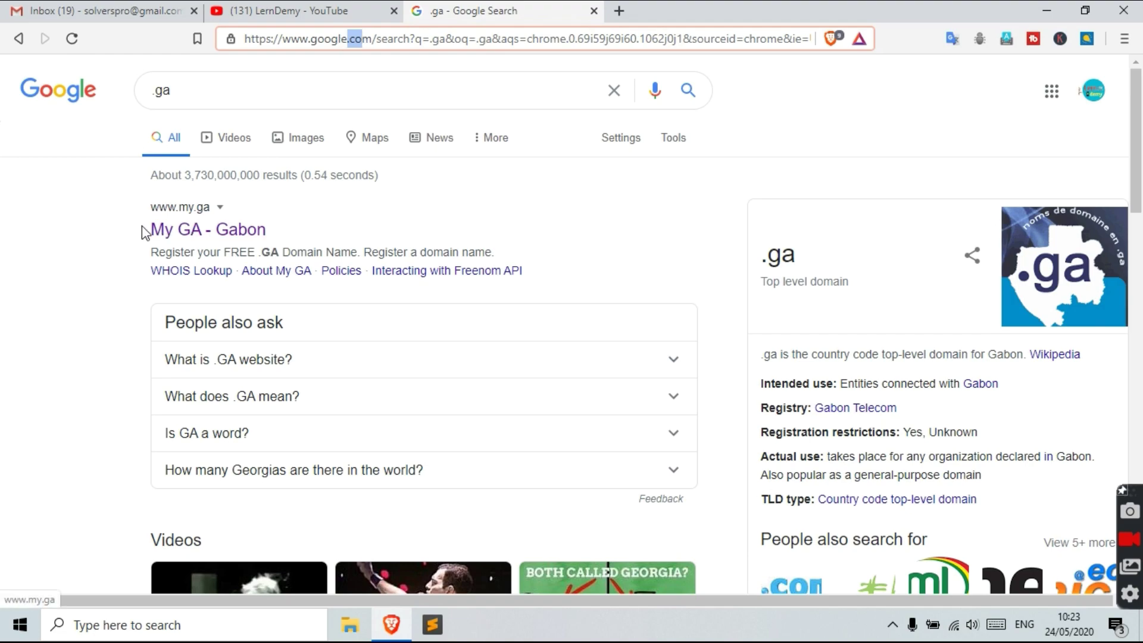
left_click(221, 230)
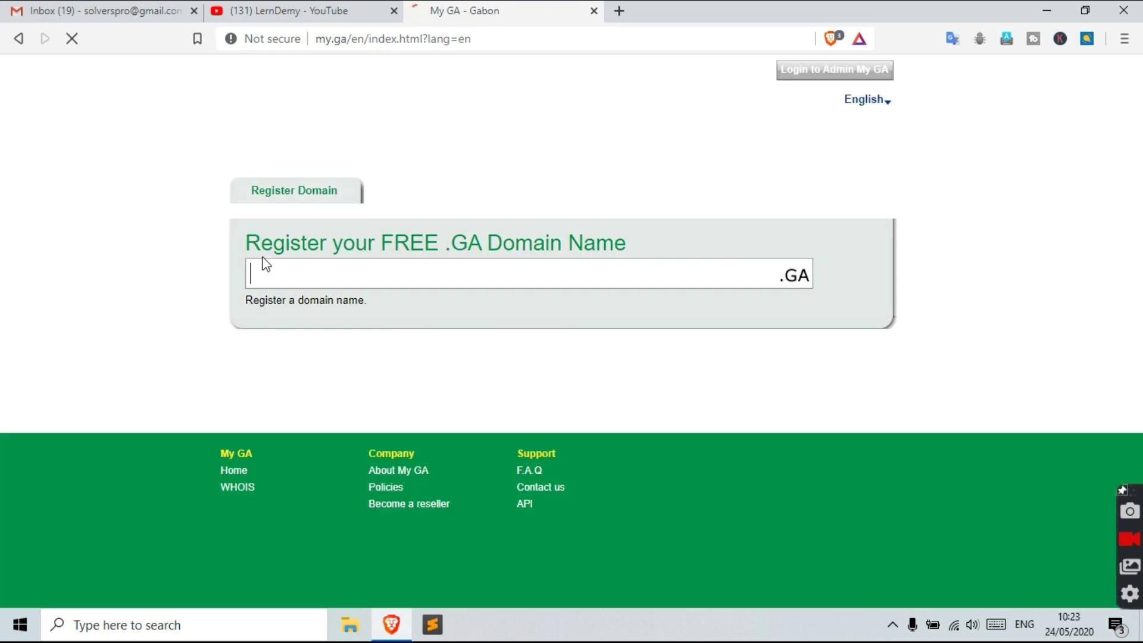
left_click(292, 273)
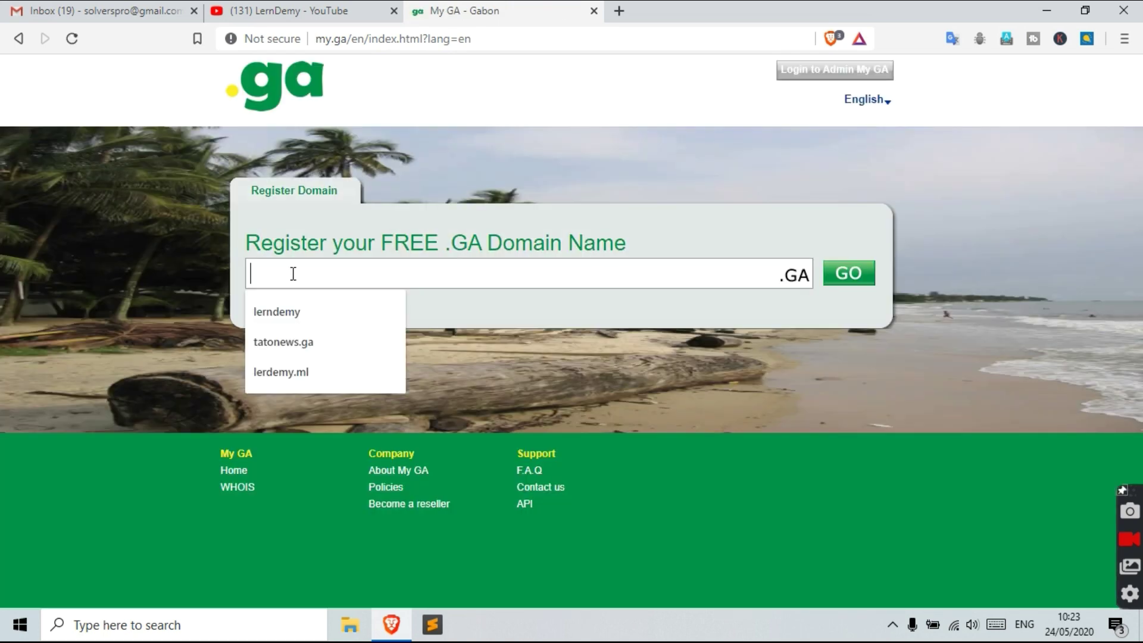
left_click(293, 311)
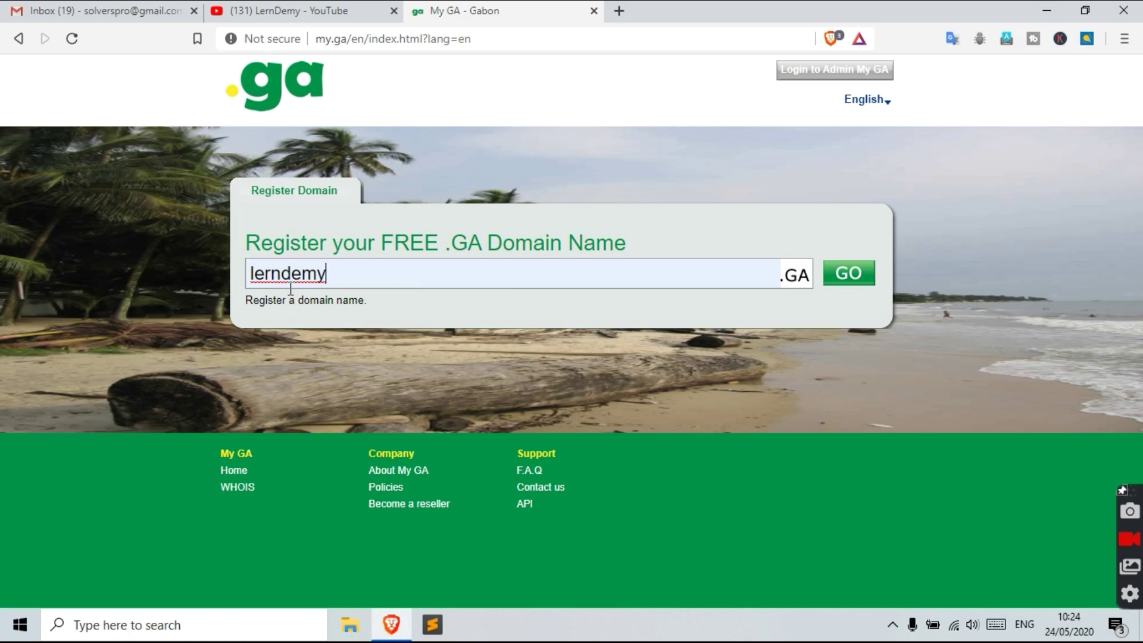
left_click(844, 273)
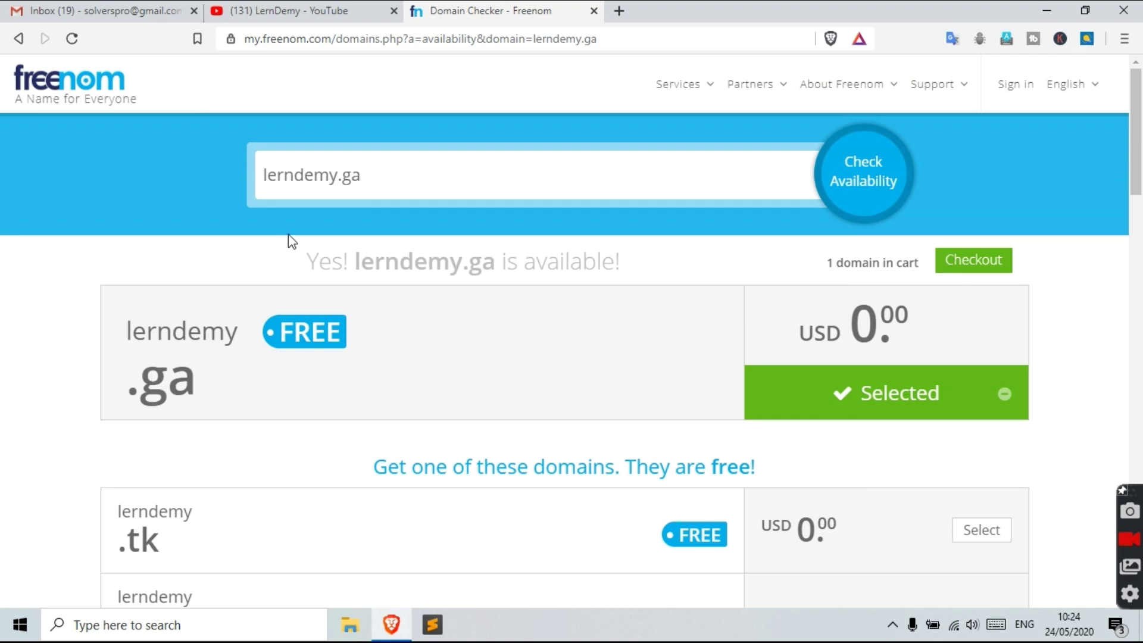
left_click(985, 264)
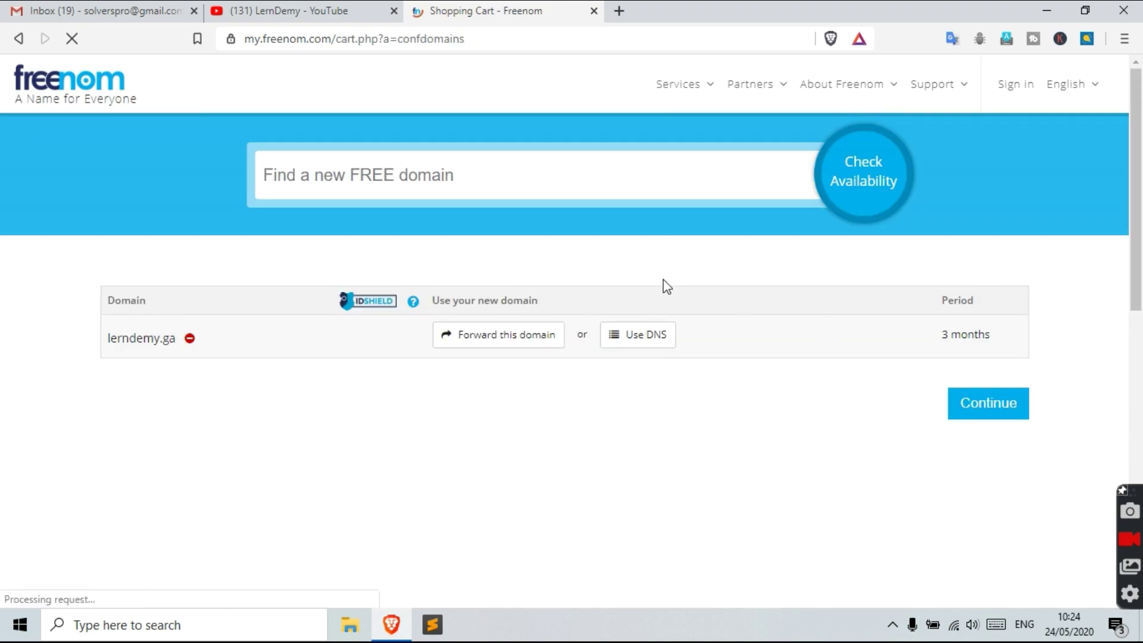
Set lerndemy.ga to use your own DNS nameservers and open a blank new tab.
left_click(641, 336)
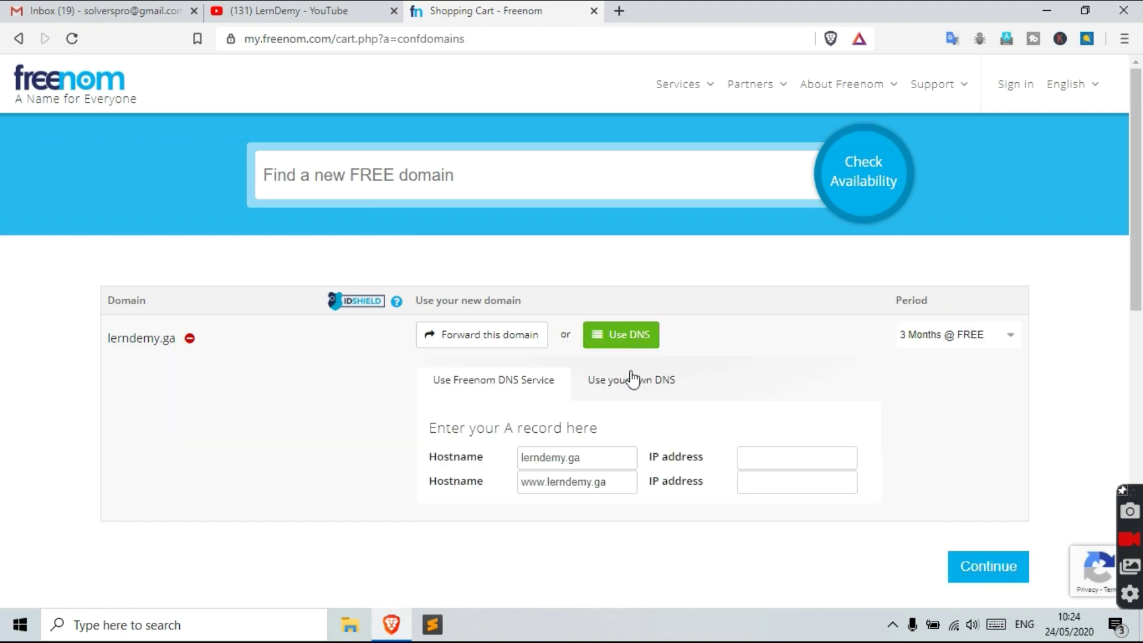
left_click(631, 380)
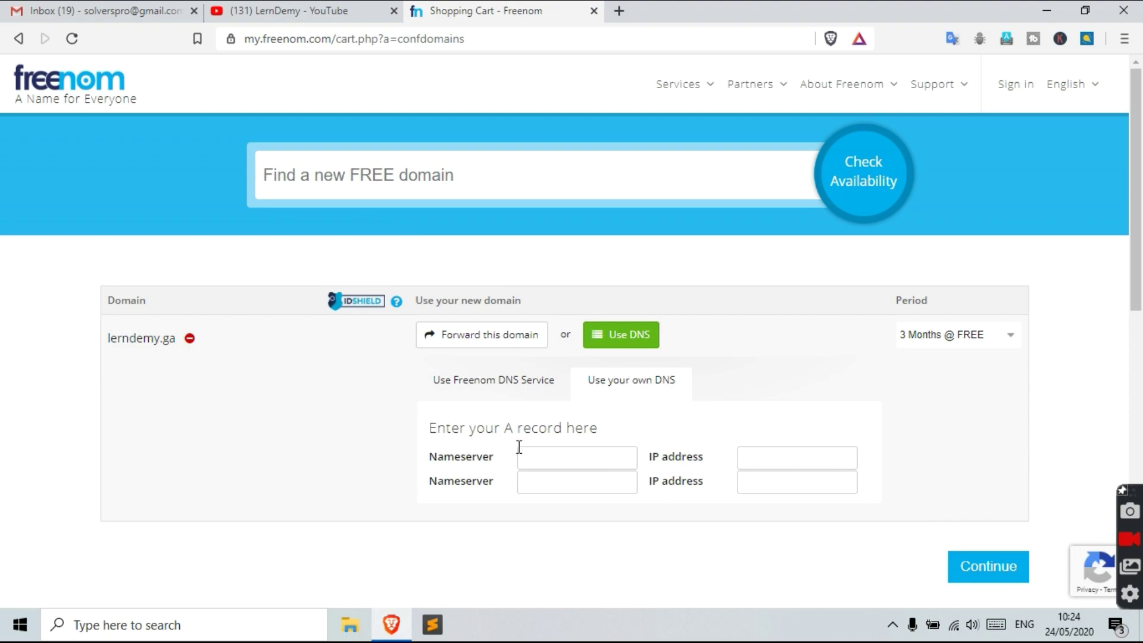
left_click(619, 11)
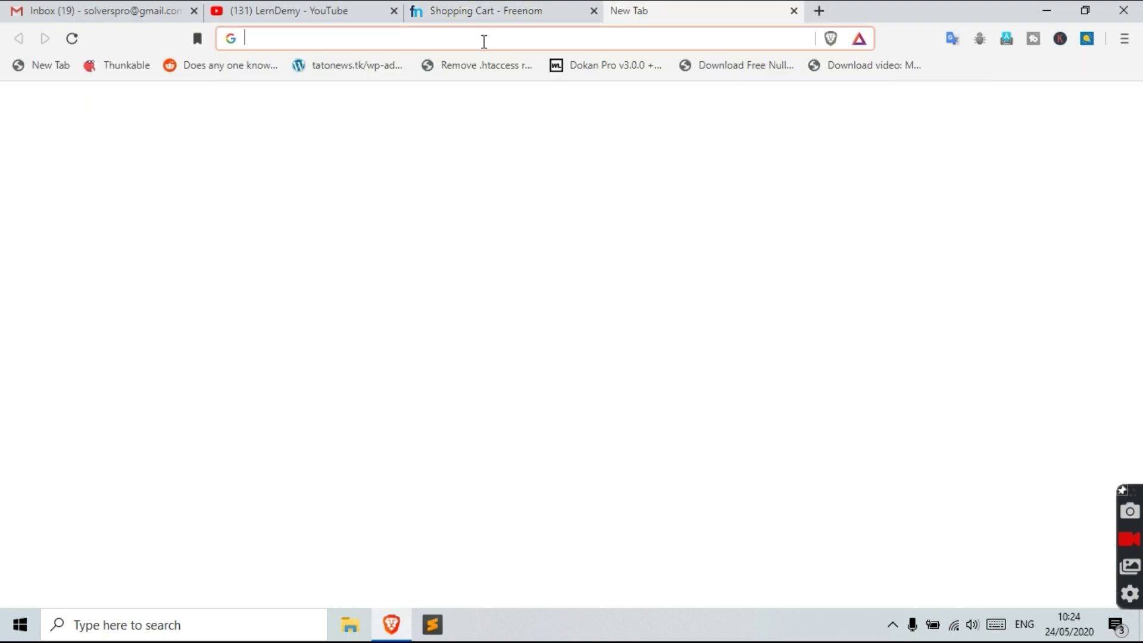
Search 'infinity free nameservers', copy ns1.epizy.com and return to the Freenom cart.
type("infinityfree.net")
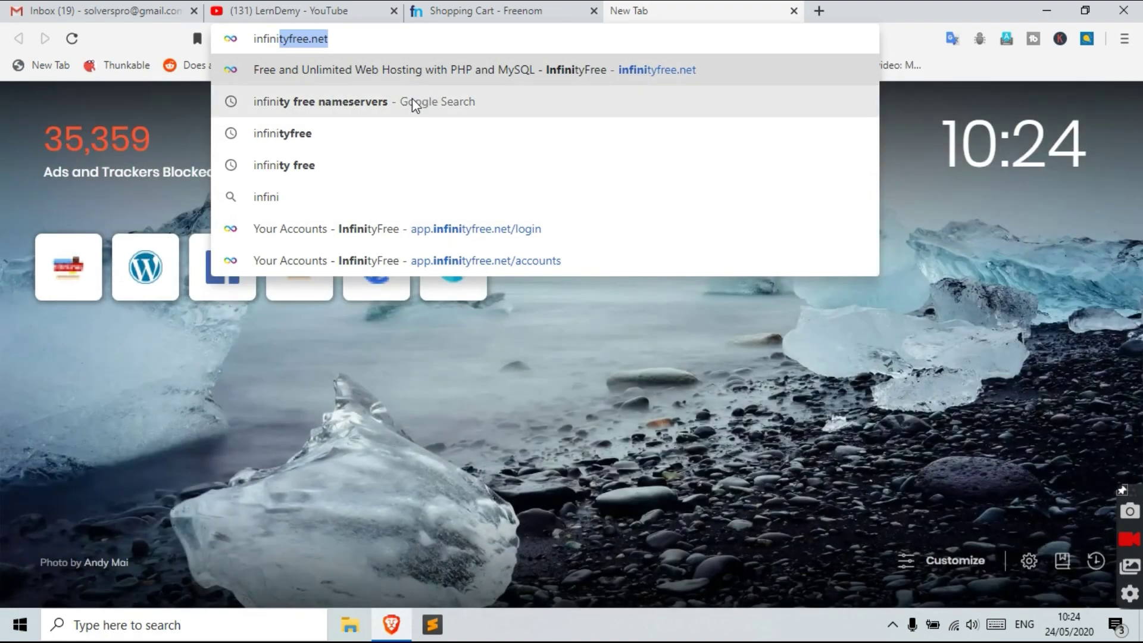
left_click(413, 101)
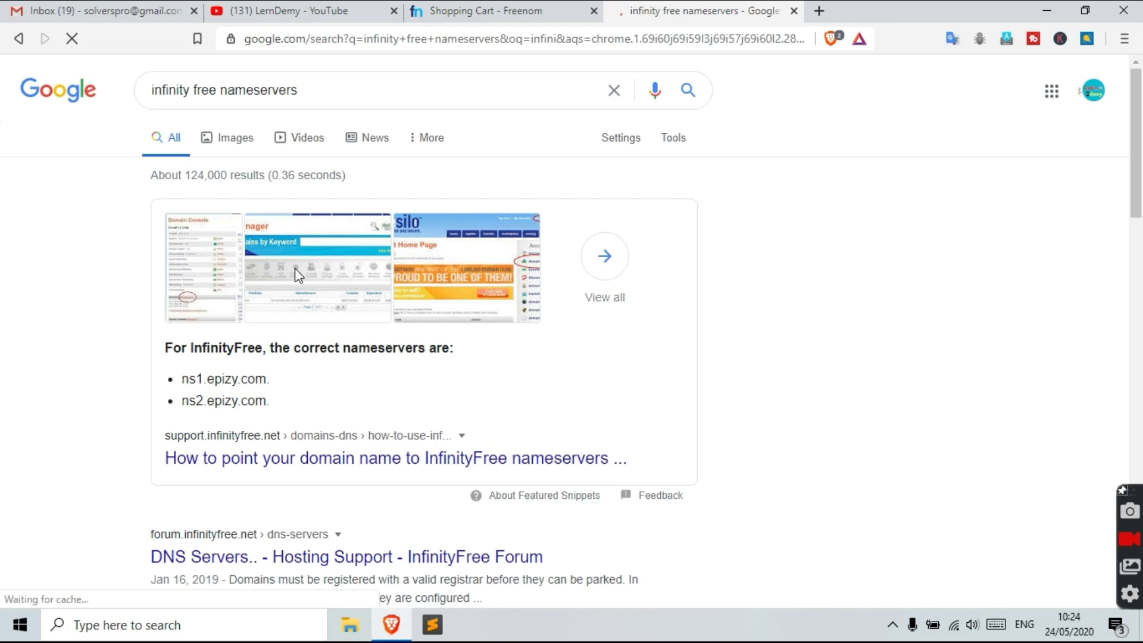
left_click_drag(181, 379, 267, 379)
key("ctrl+c")
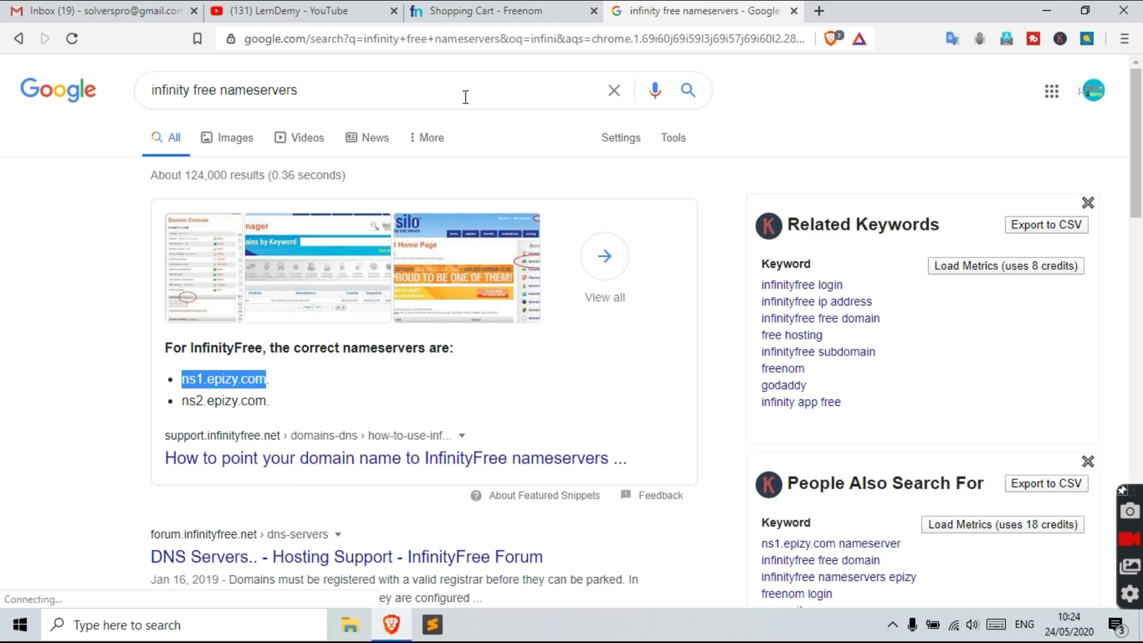
left_click(518, 29)
left_click(525, 447)
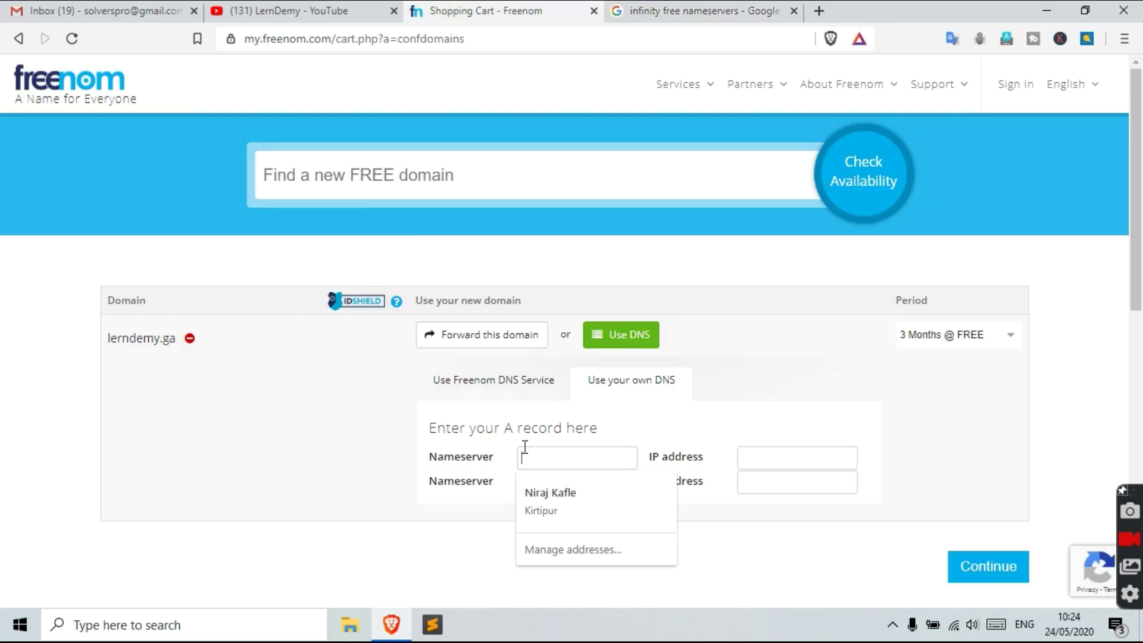
Enter ns1.epizy.com and ns2.epizy.com as the lerndemy.ga nameservers.
key("ctrl+v")
left_click(531, 478)
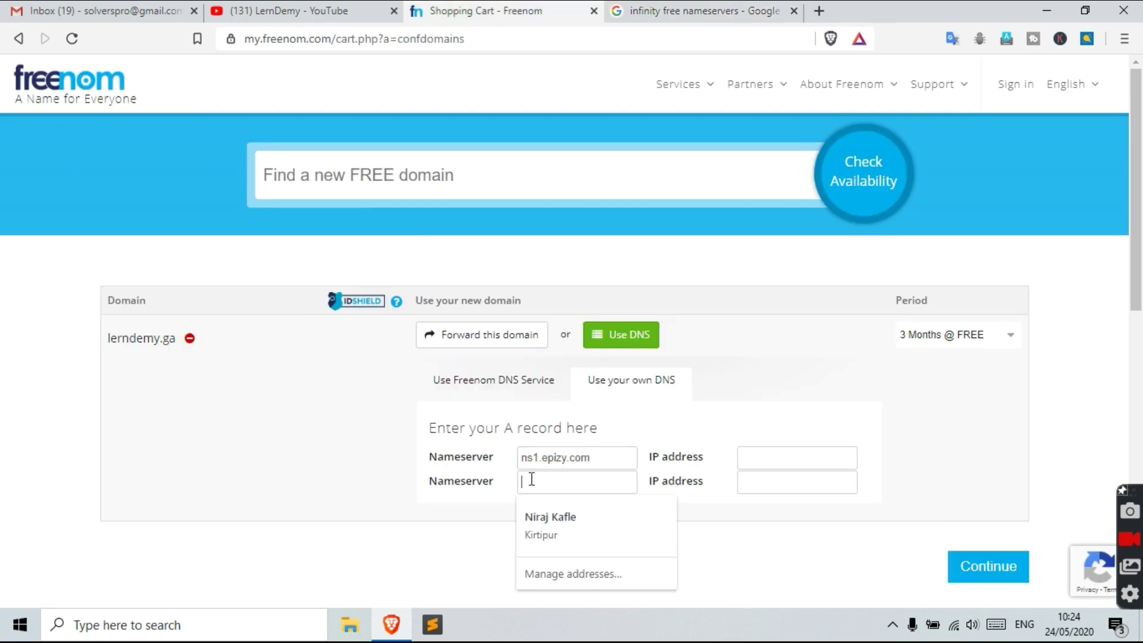
key("ctrl+v")
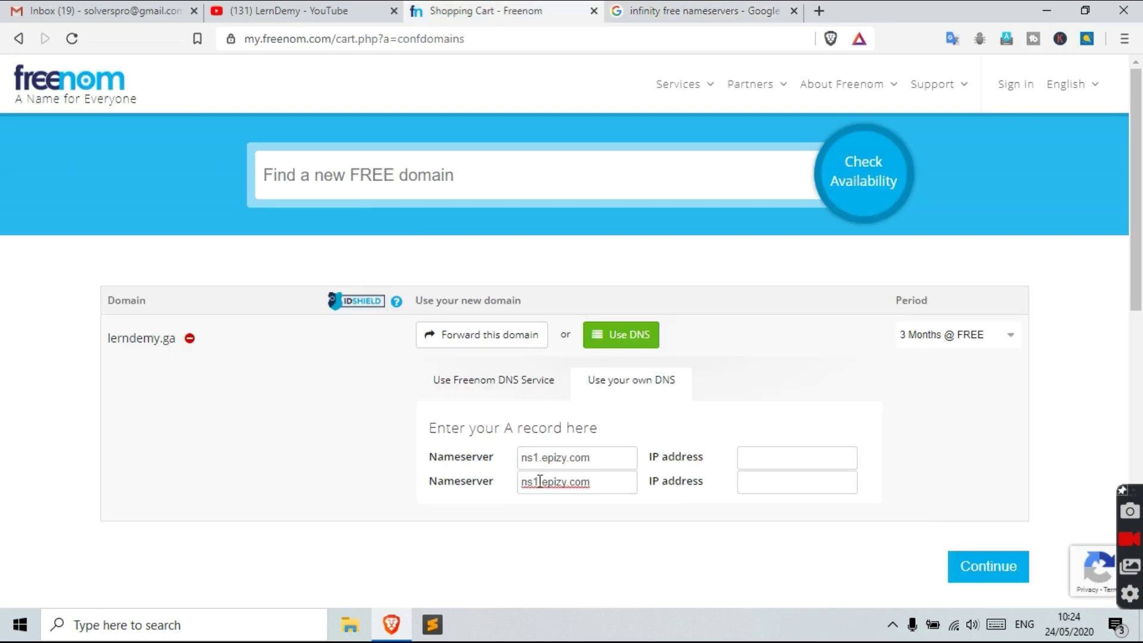
left_click(540, 481)
key("BackSpace")
type("2")
Set the period to 12 Months @ FREE and continue to Review & Checkout.
left_click(952, 336)
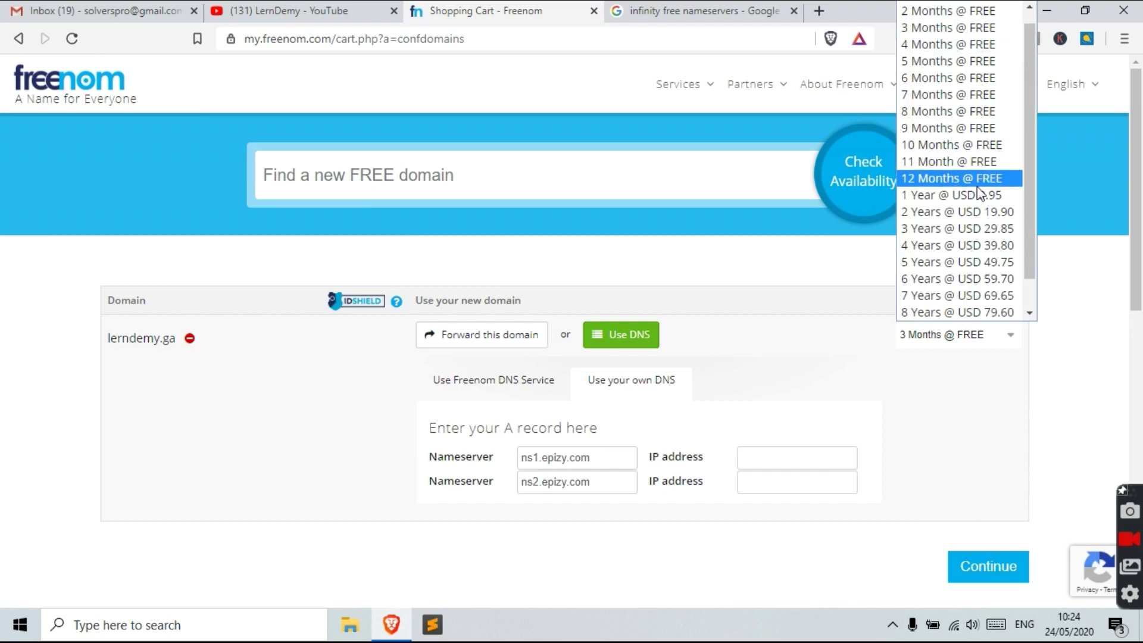
left_click(976, 178)
scroll(917, 381, "down", 3)
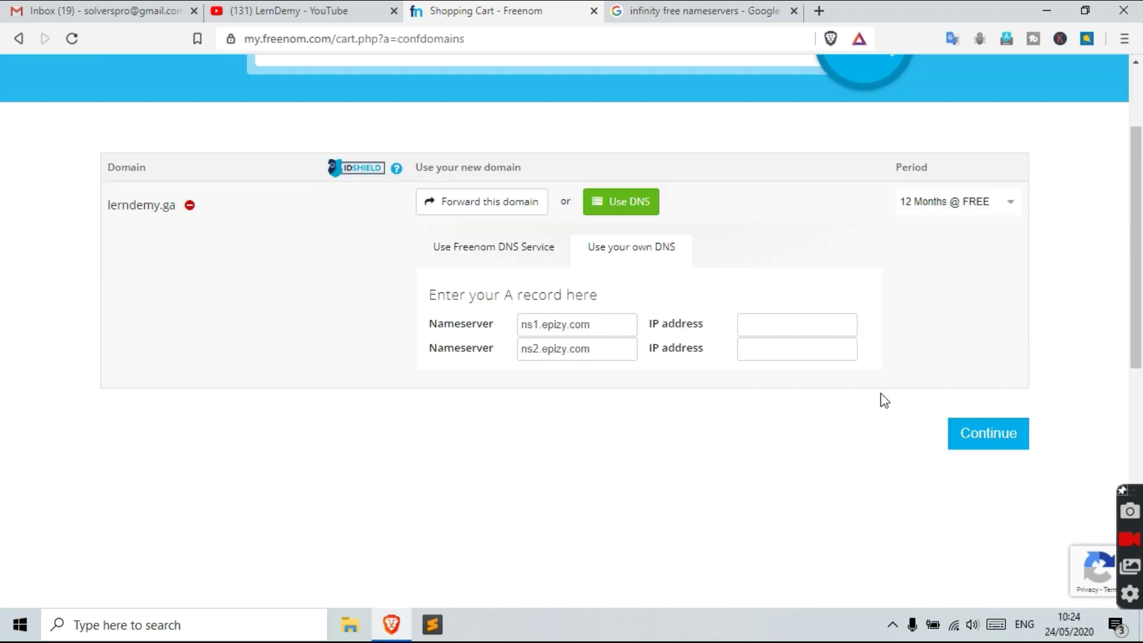
left_click(981, 411)
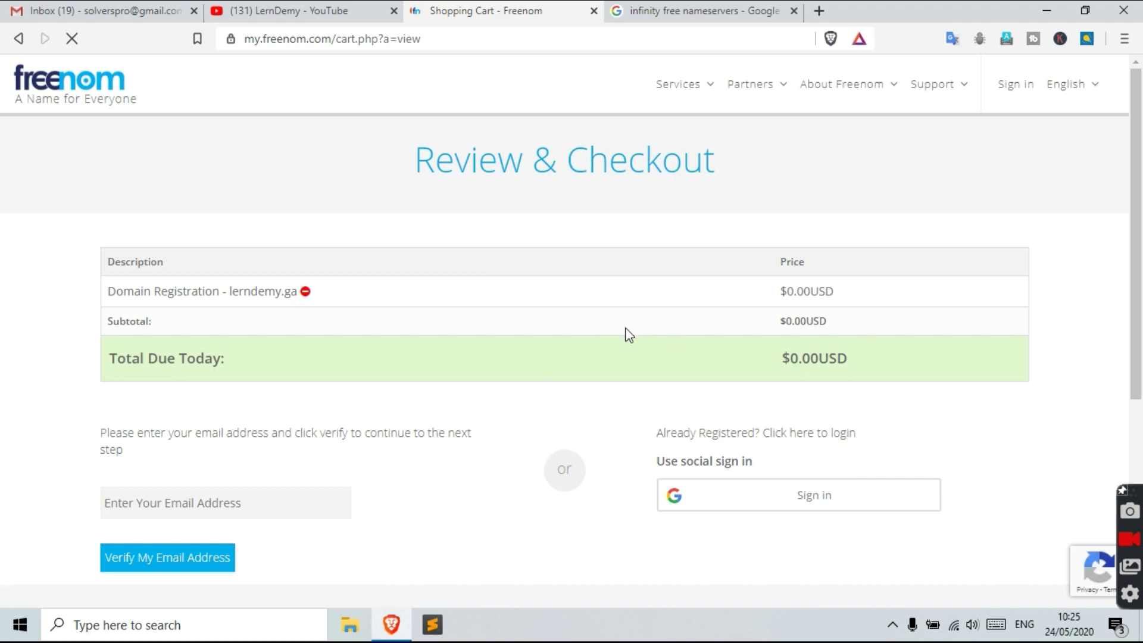
scroll(434, 383, "down", 1)
Enter your email address and request the verification link for the lerndemy.ga order.
left_click(198, 416)
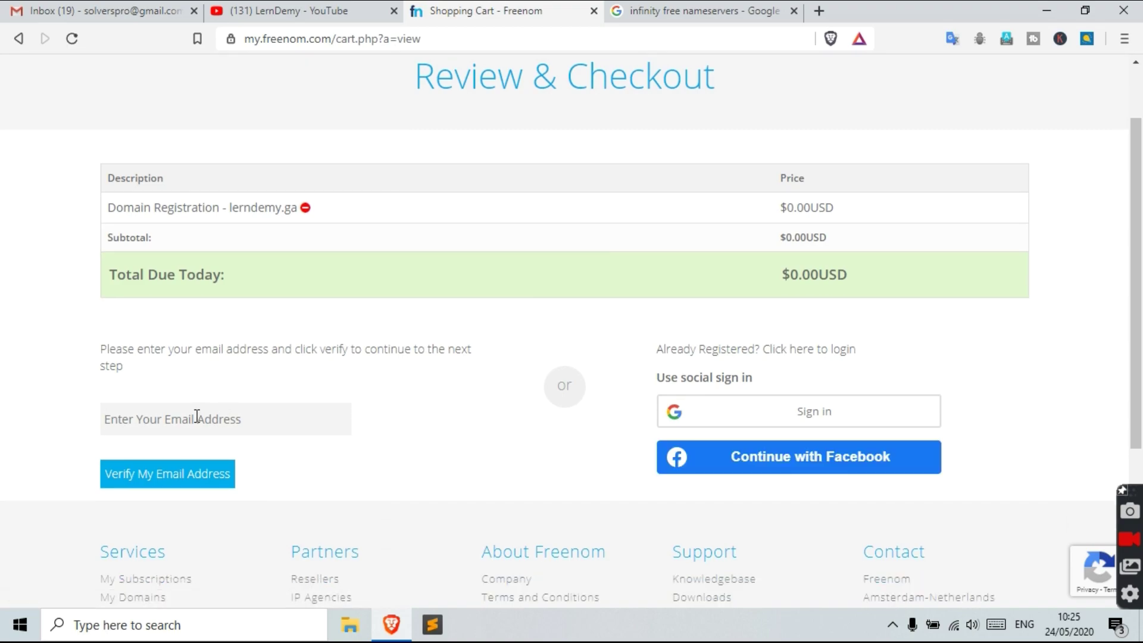
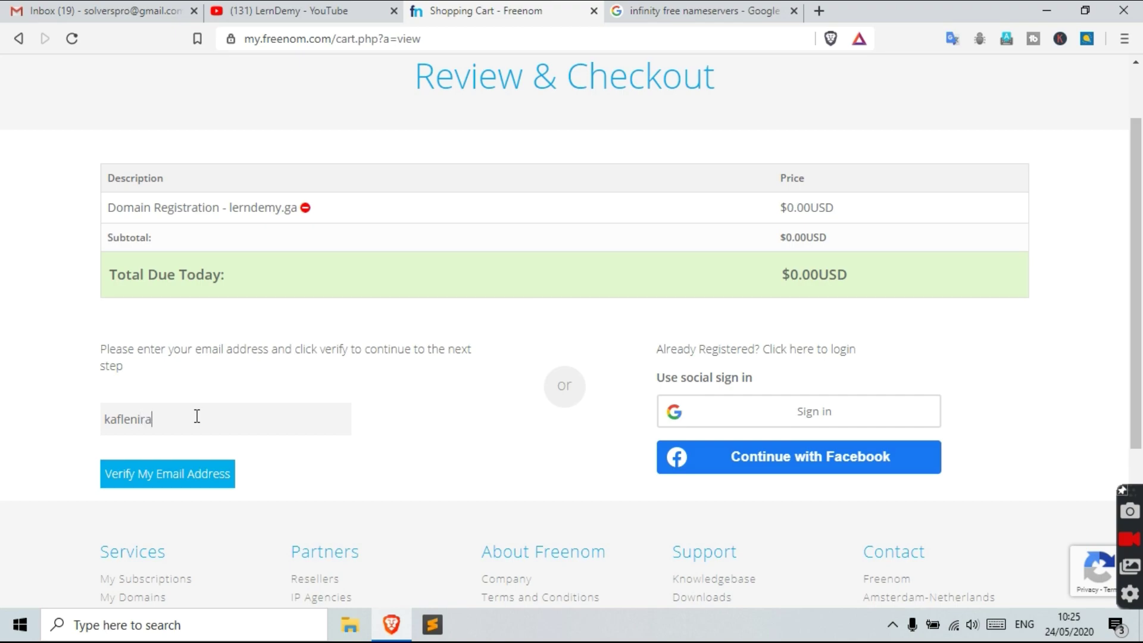
left_click(175, 474)
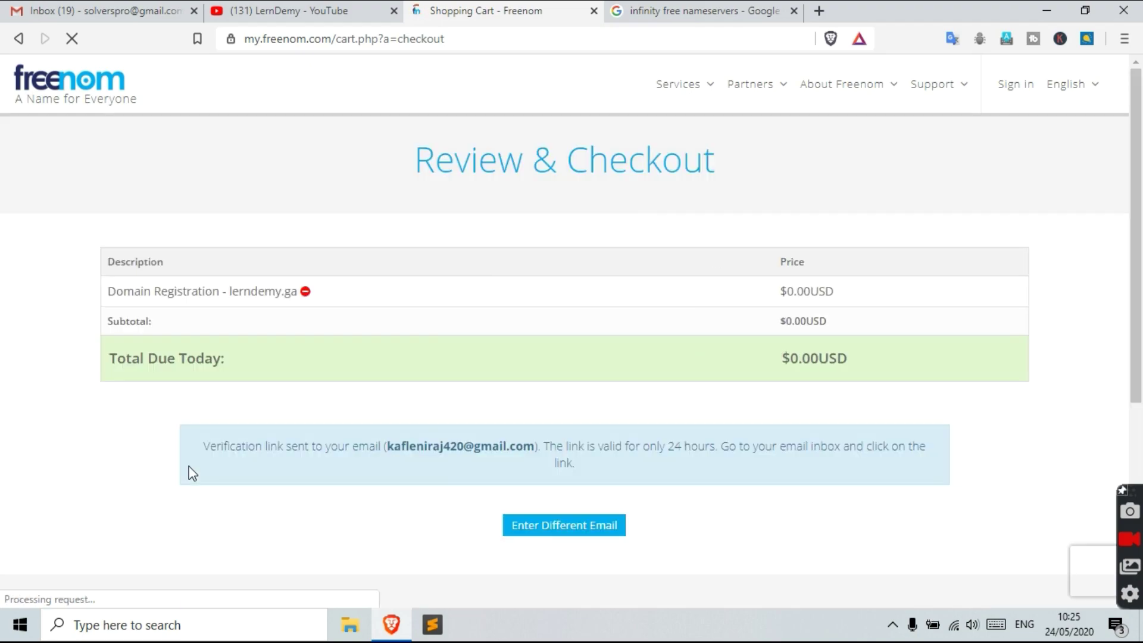
left_click_drag(202, 446, 513, 443)
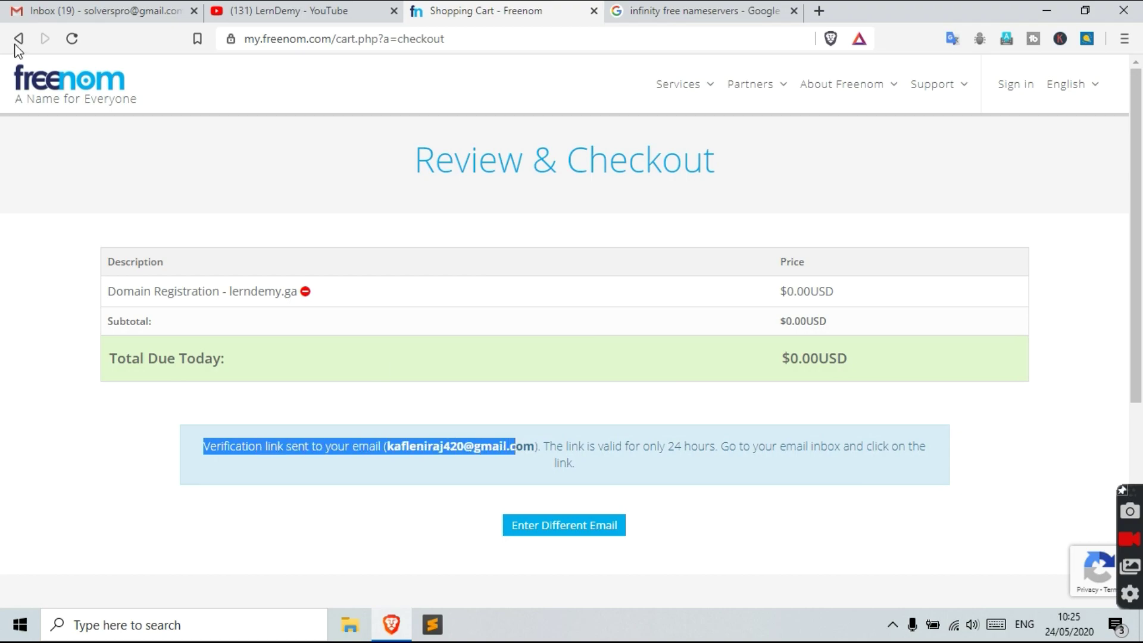
left_click(63, 12)
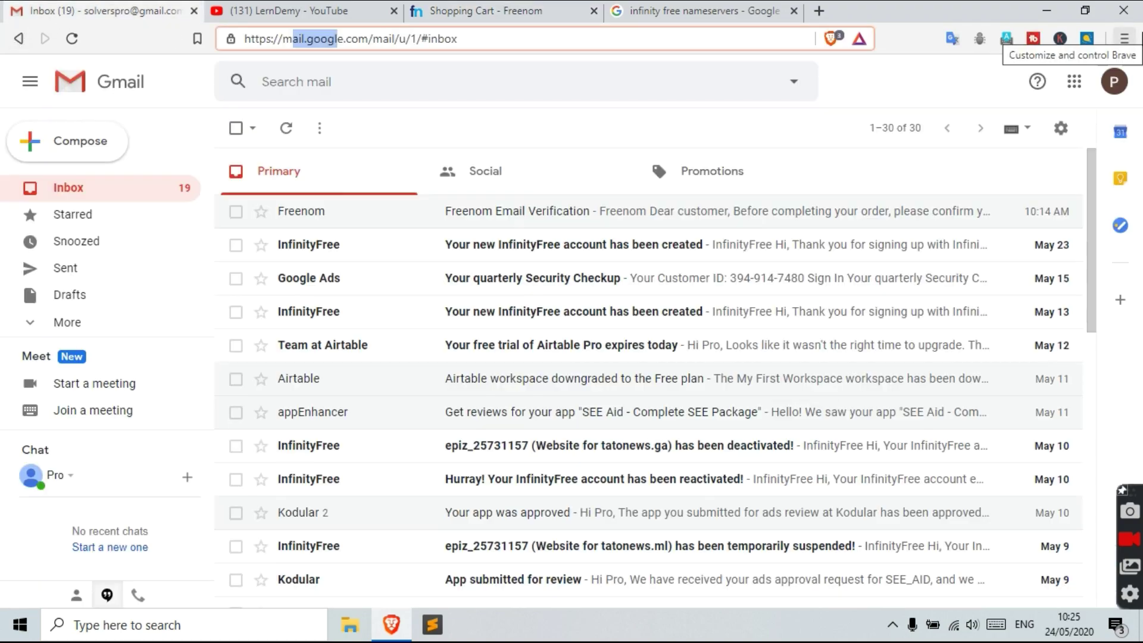
Switch Gmail to the account that received the verification and sign in with its password.
left_click(1110, 96)
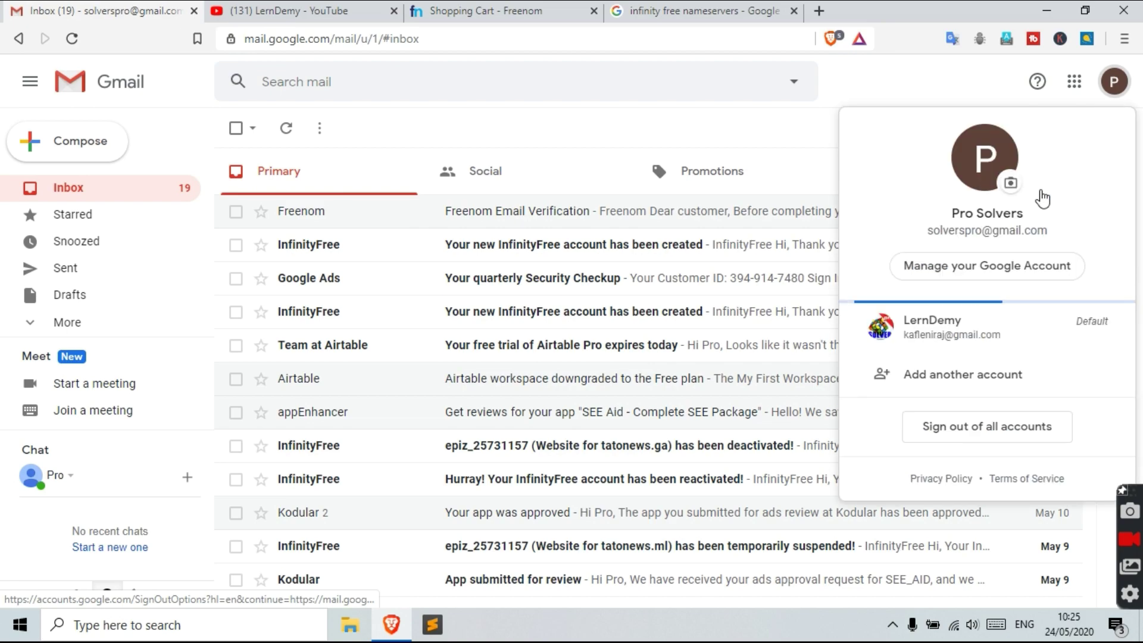
left_click(1110, 99)
left_click(1110, 98)
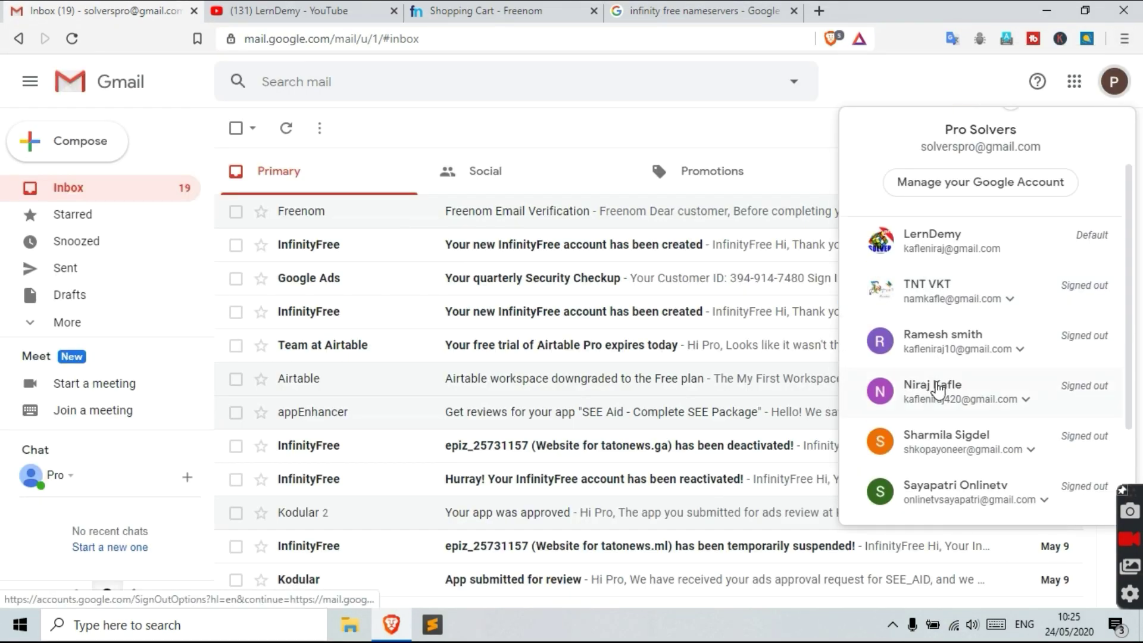
left_click(958, 434)
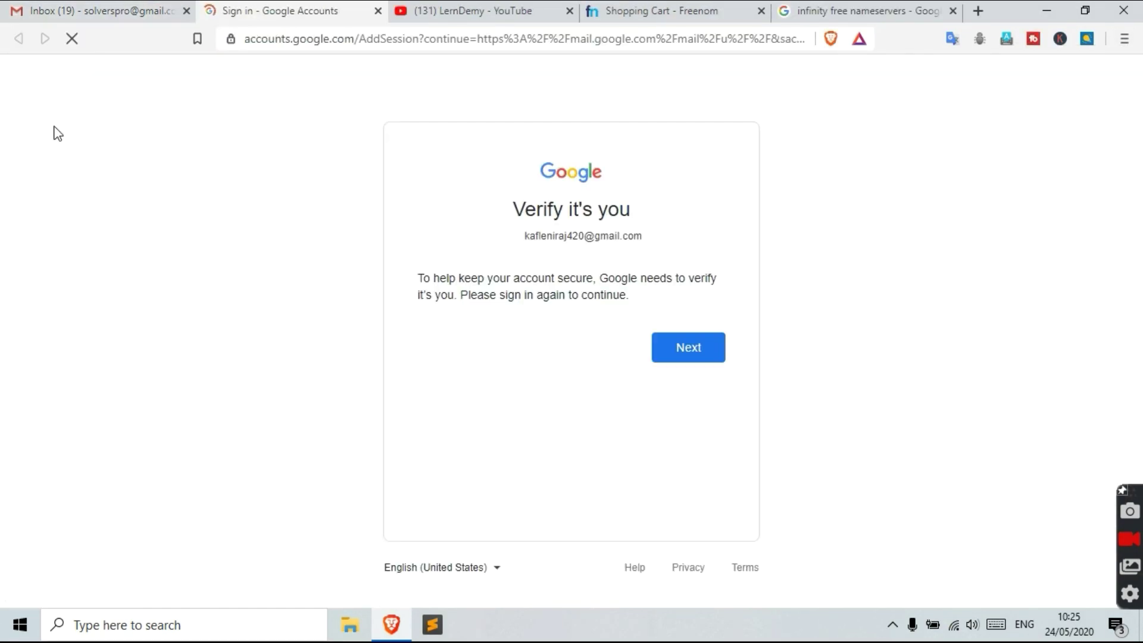
left_click(673, 347)
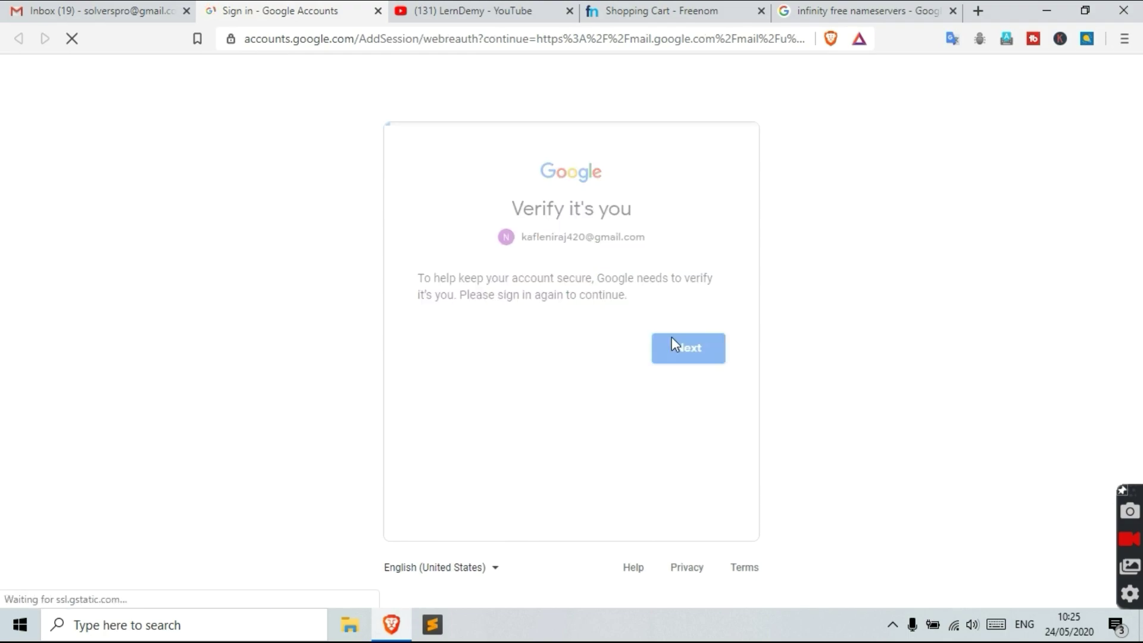
left_click(534, 310)
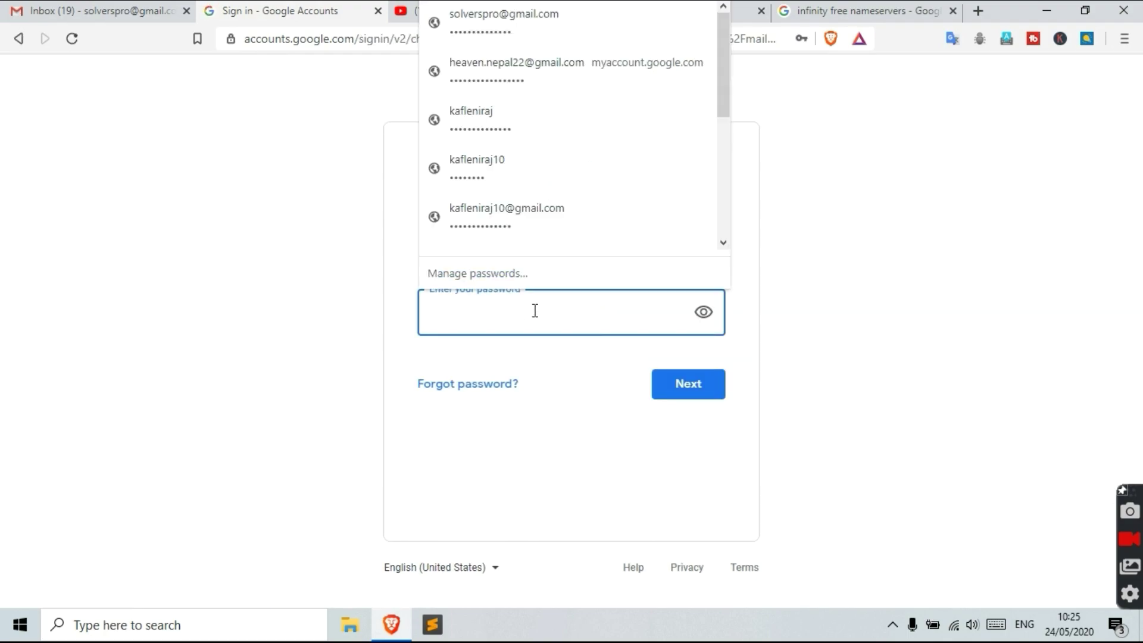
type("****")
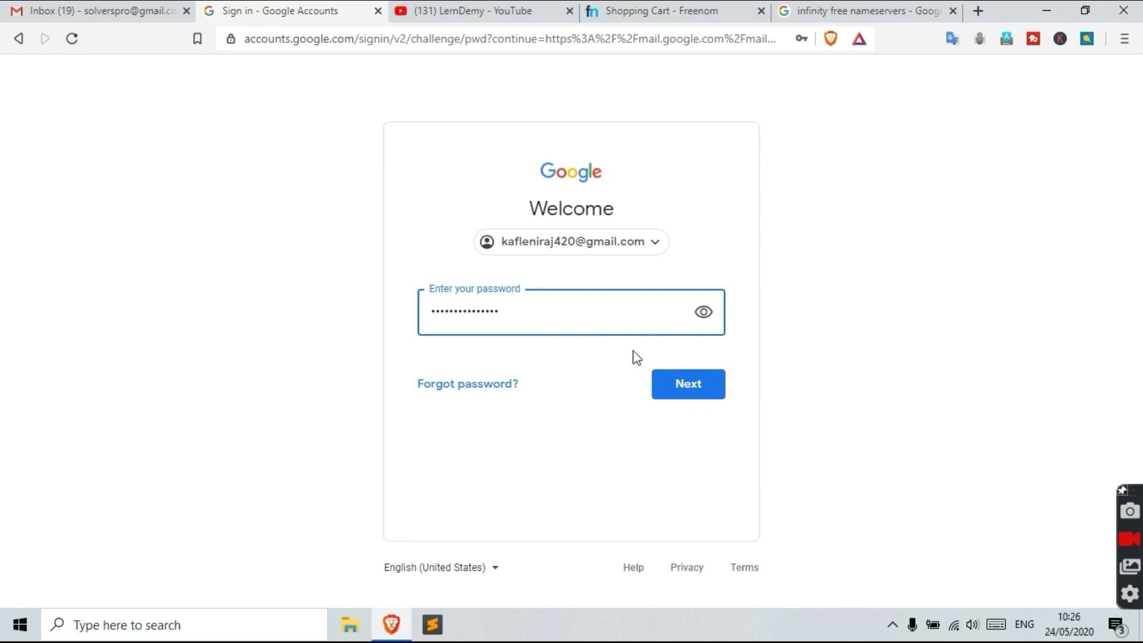
left_click(671, 381)
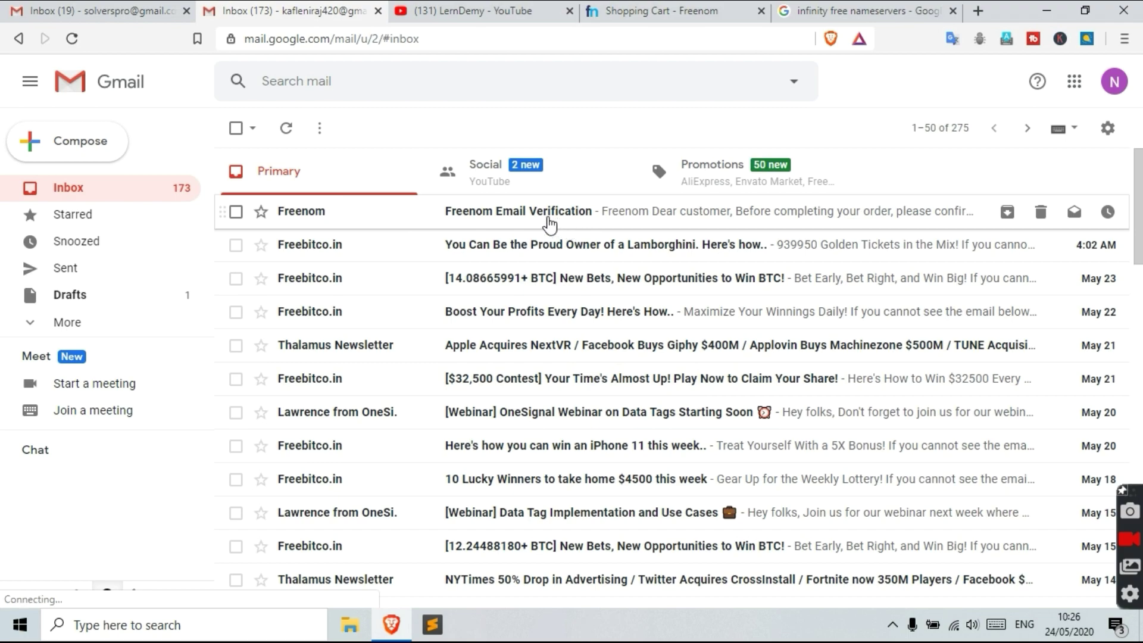
Open Freenom's Email Verification message, dismiss the Meet popup and follow the confirmation link.
left_click(356, 220)
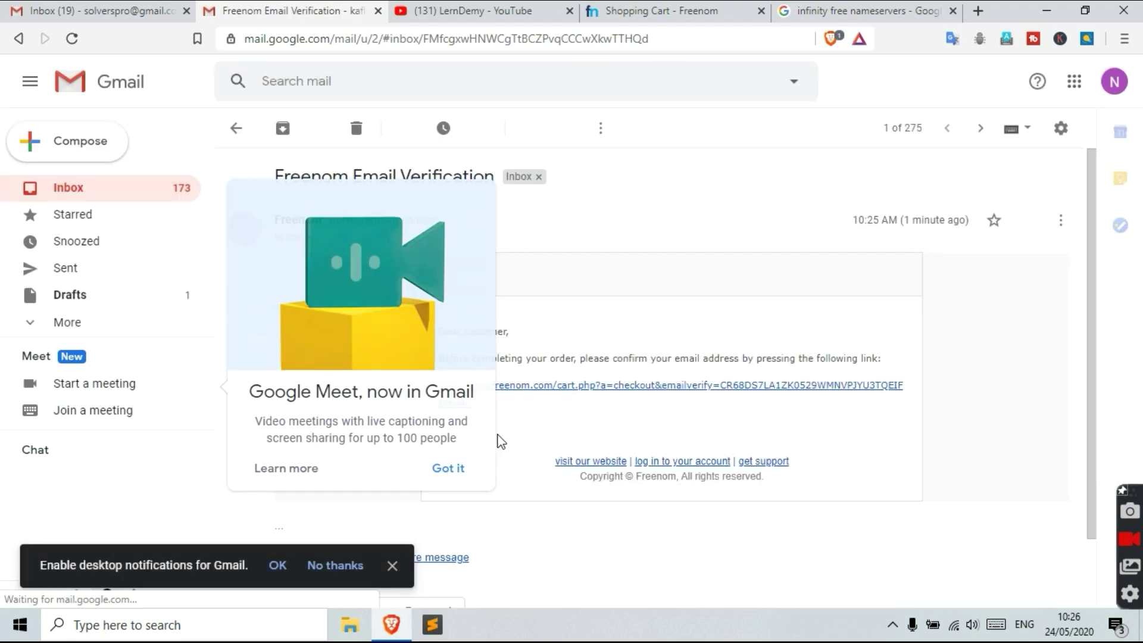
left_click(448, 468)
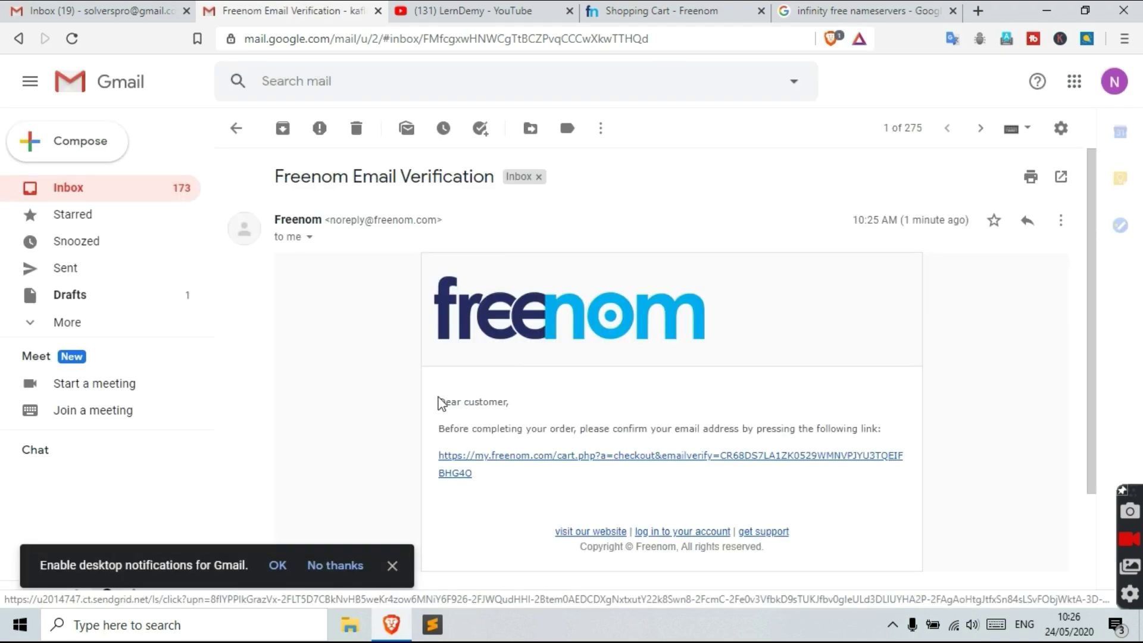
left_click(486, 457)
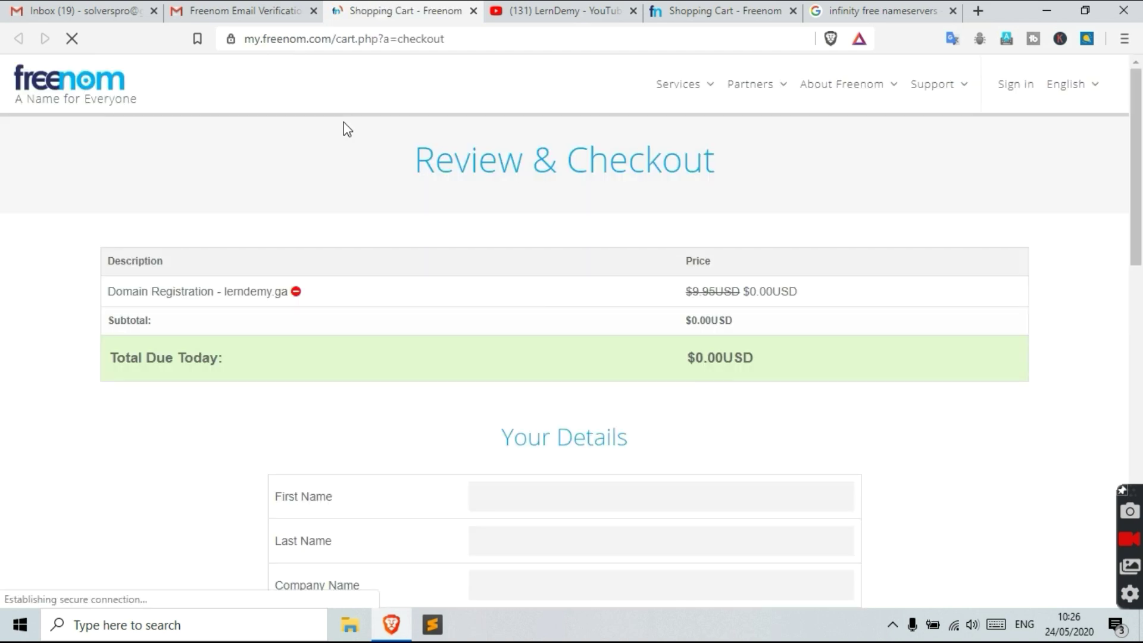
Autofill the Your Details form with saved contact details.
scroll(755, 220, "down", 3)
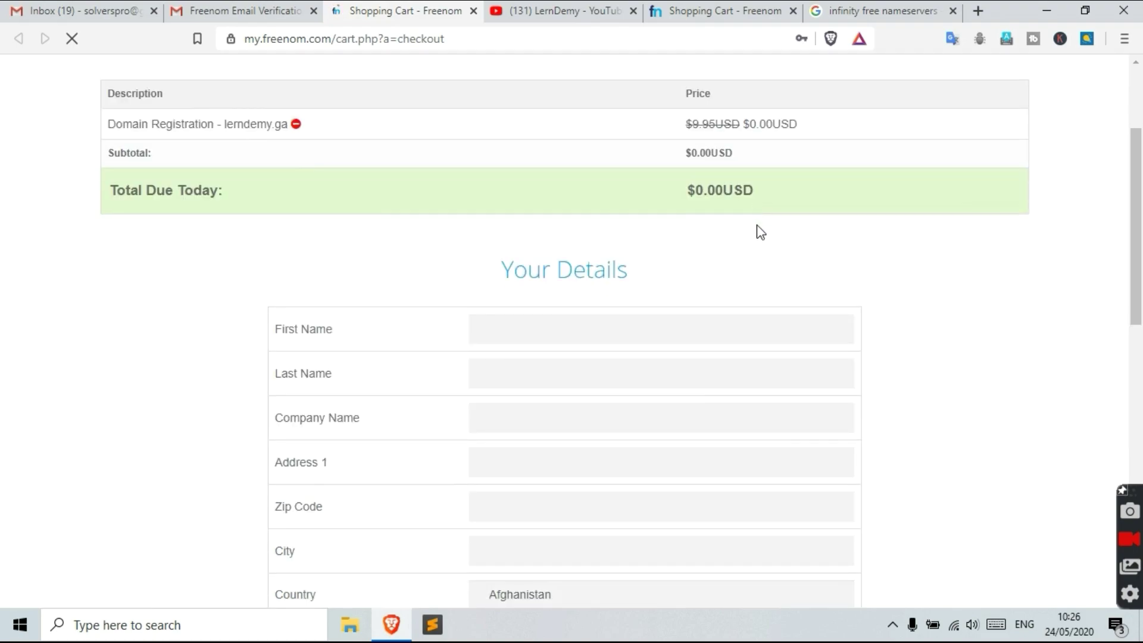
scroll(757, 234, "down", 1)
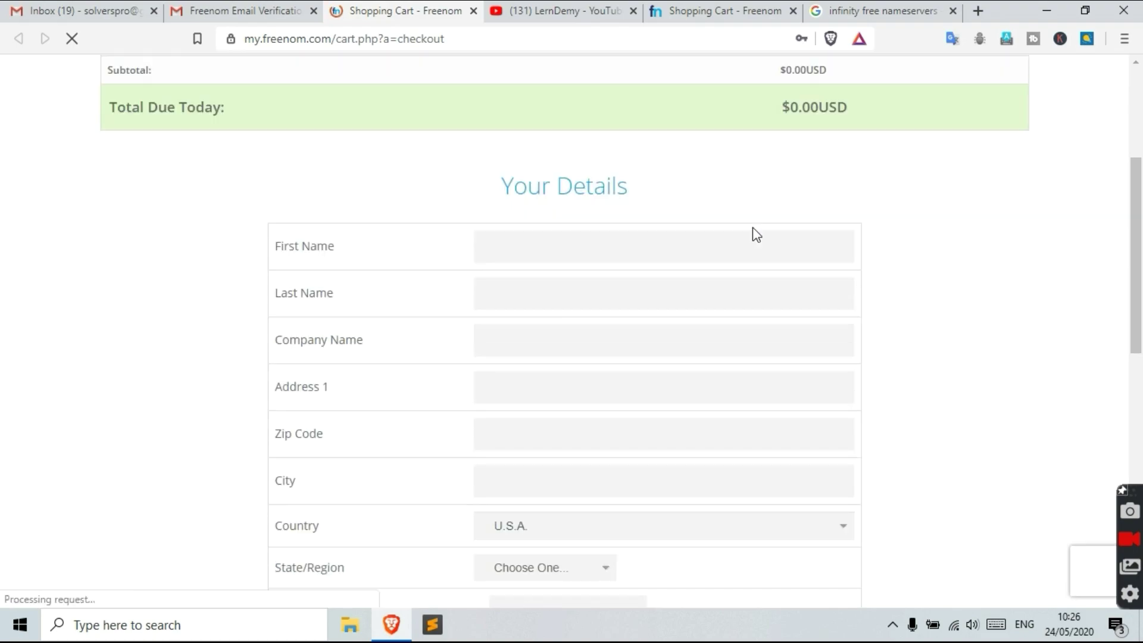
scroll(755, 234, "down", 1)
scroll(754, 234, "up", 1)
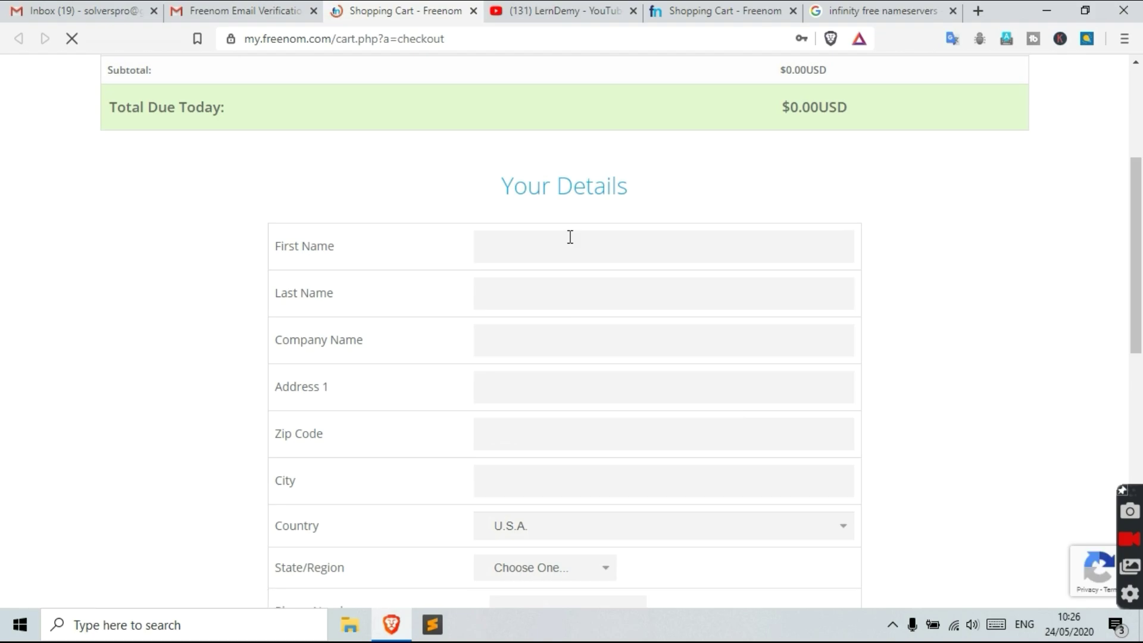
left_click(538, 246)
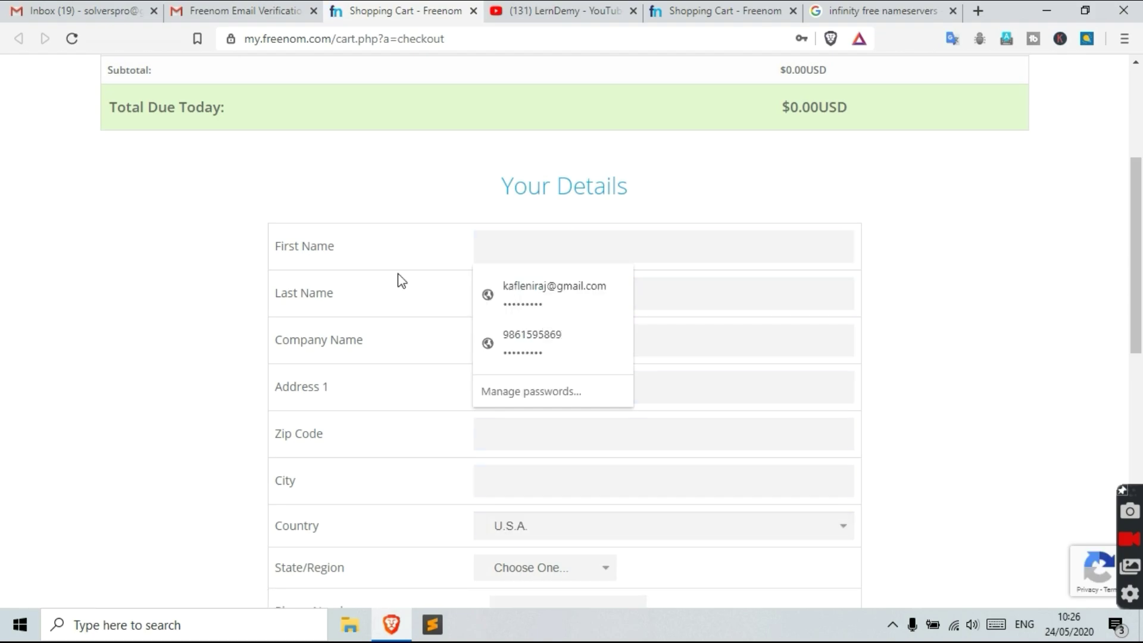
left_click(388, 278)
left_click(536, 243)
left_click(505, 287)
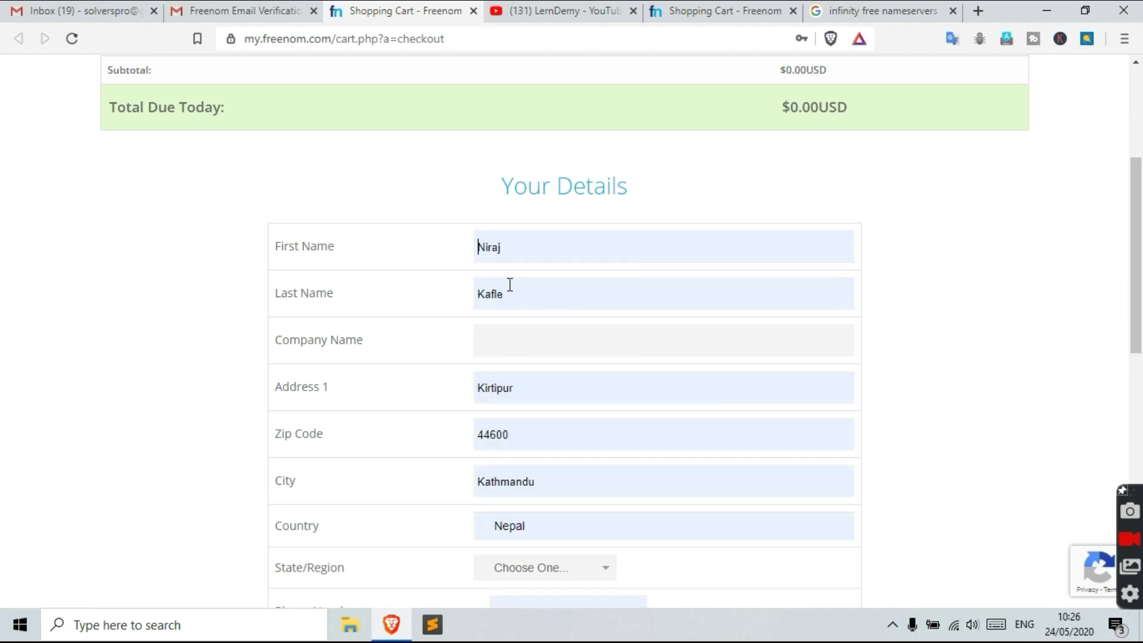
Set State/Region to Madhyamanchal and enter and confirm the account password.
scroll(755, 316, "down", 5)
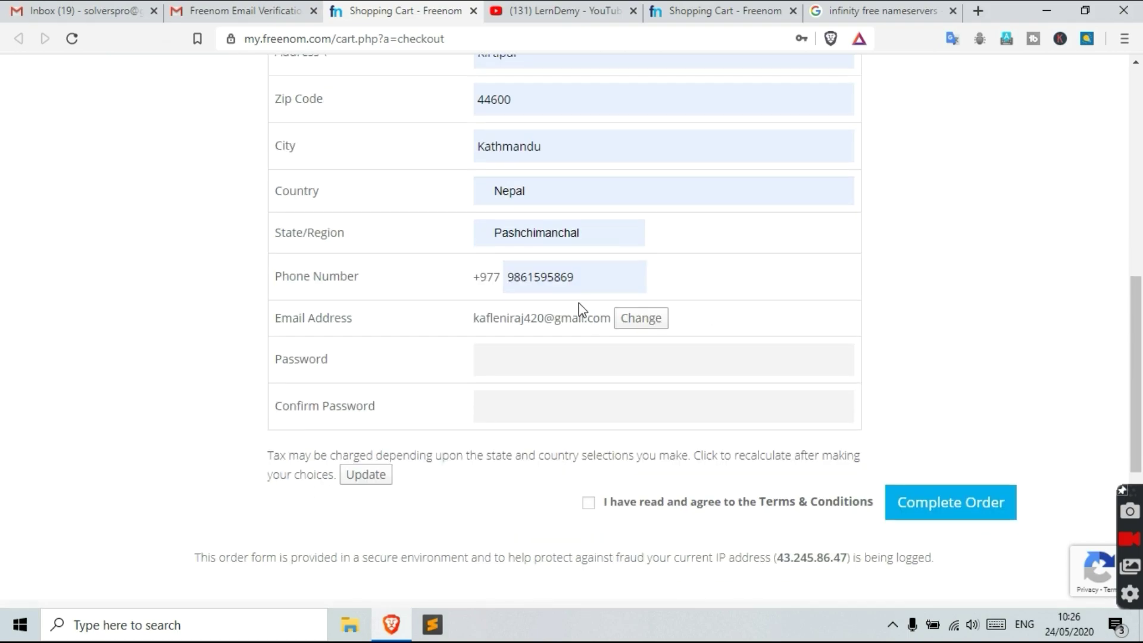
left_click(592, 232)
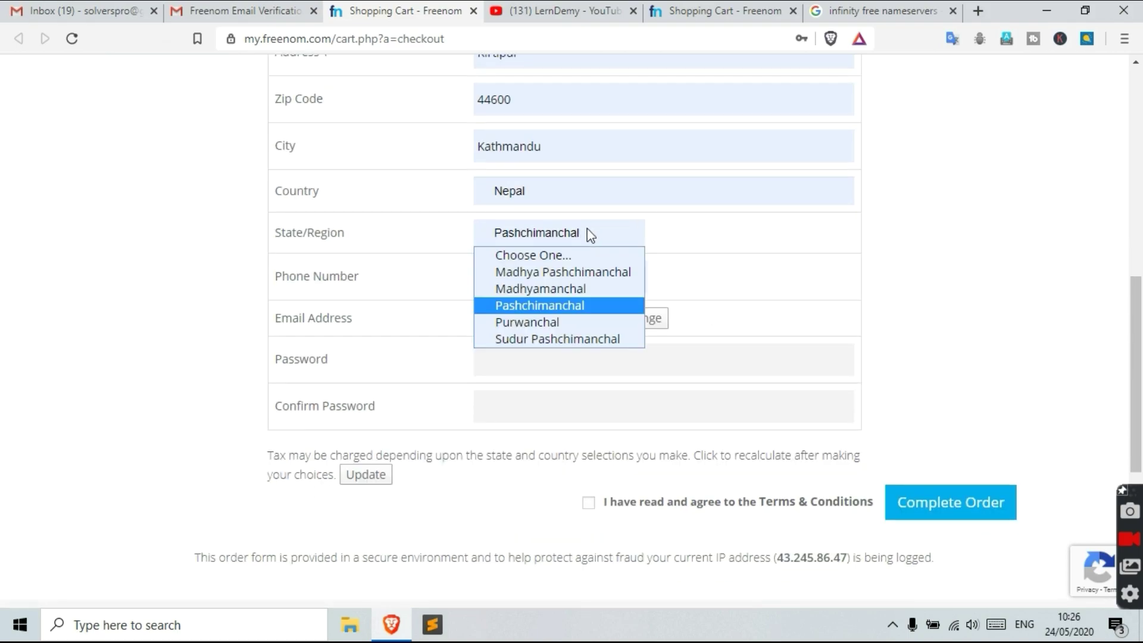
left_click(559, 290)
scroll(655, 305, "down", 1)
left_click(568, 272)
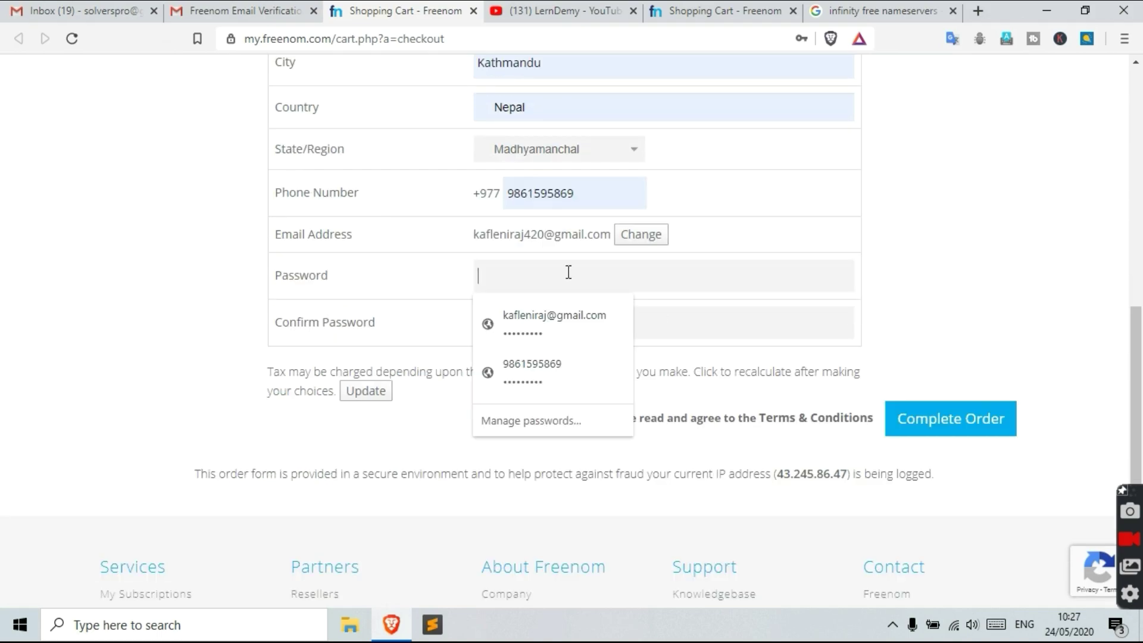
type("•")
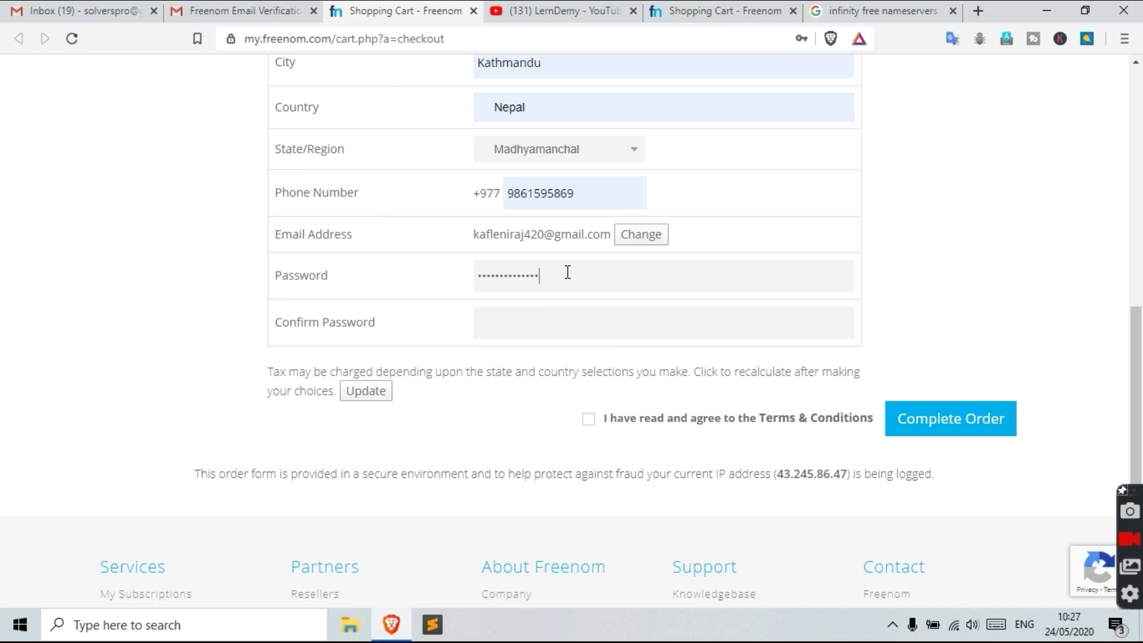
left_click(532, 314)
type("••")
Accept the Terms & Conditions and complete the free lerndemy.ga order.
left_click(587, 422)
left_click(944, 443)
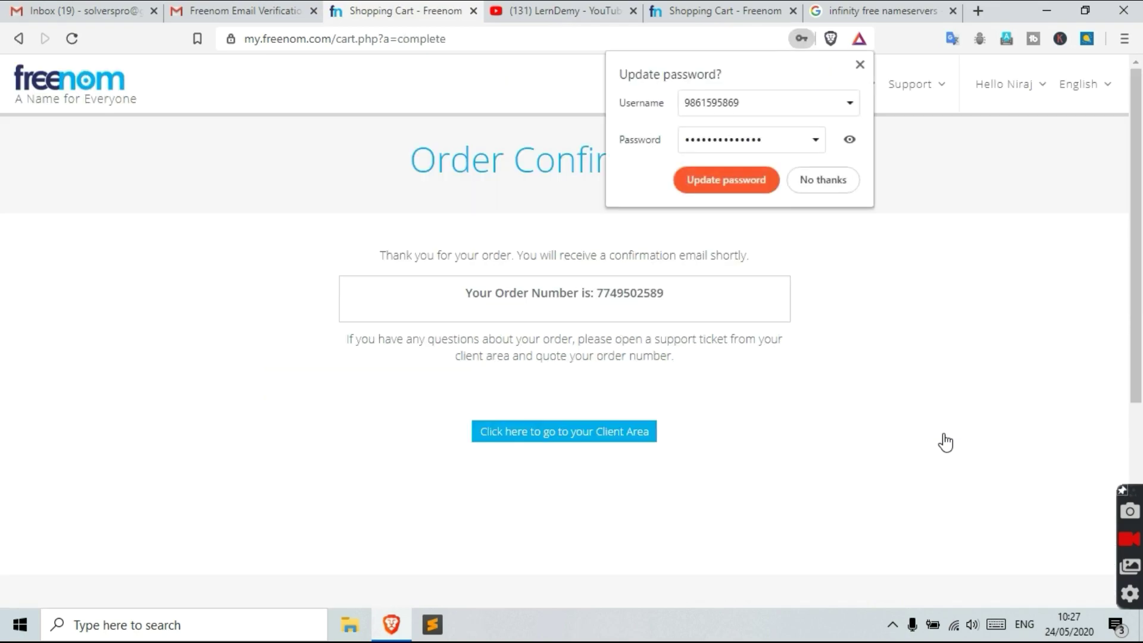
left_click(860, 64)
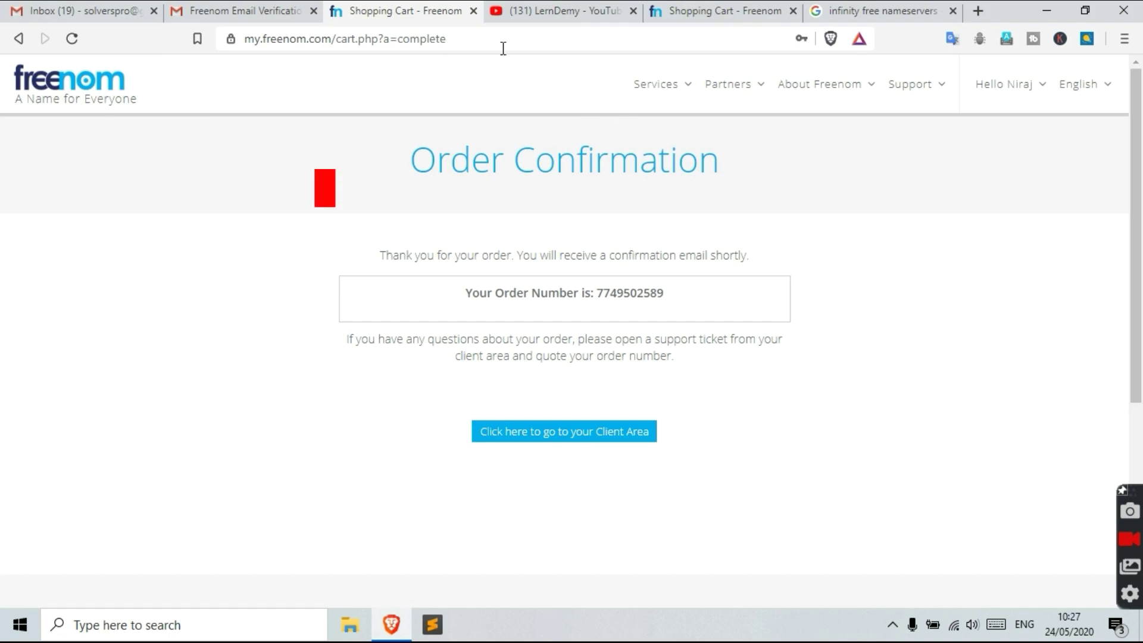
left_click(749, 18)
Search Google for 'infinity free' and open InfinityFree's free account sign-up page.
left_click(428, 36)
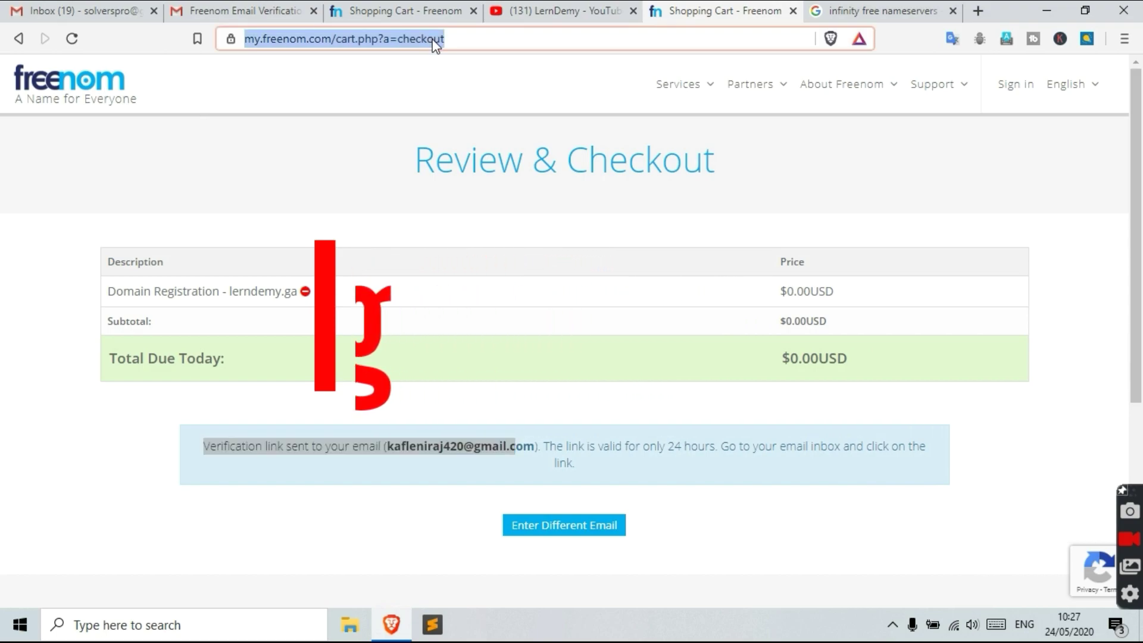
type("inif")
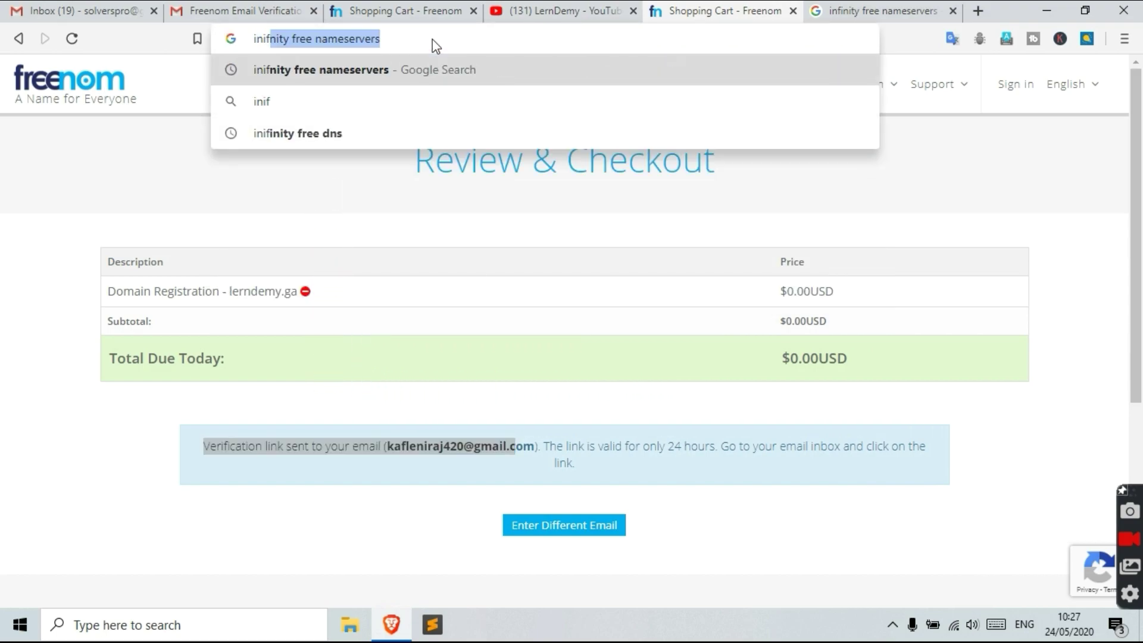
key("Right")
key("BackSpace")
key("BackSpace")
key("BackSpace")
key("BackSpace")
key("BackSpace")
key("BackSpace")
key("BackSpace")
key("BackSpace")
key("BackSpace")
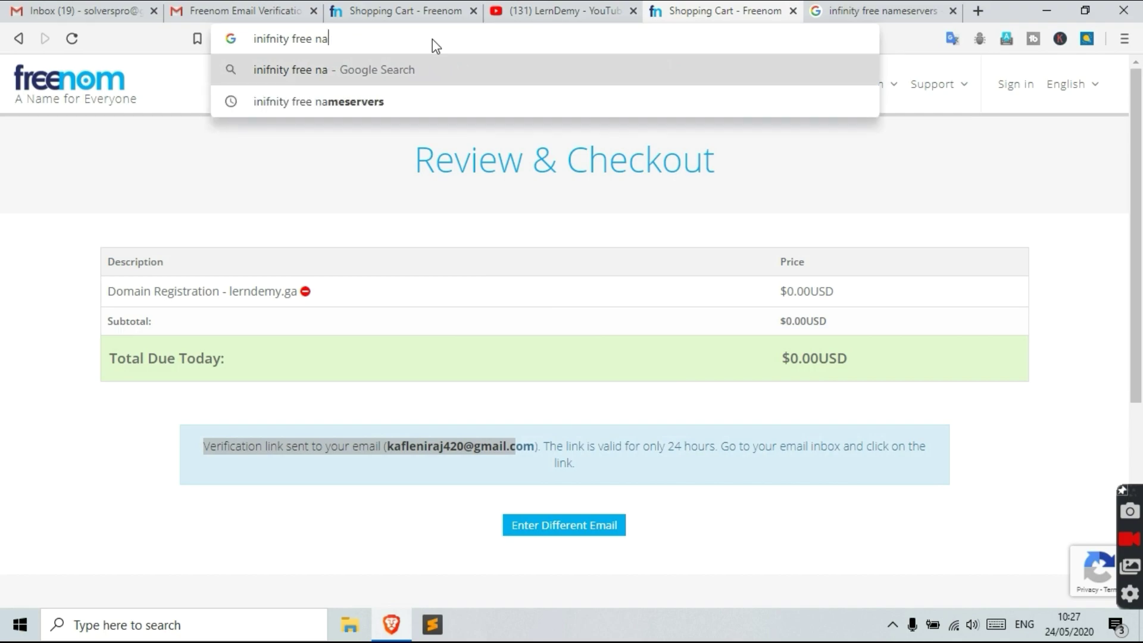
key("BackSpace")
key("BackSpace")
key("Return")
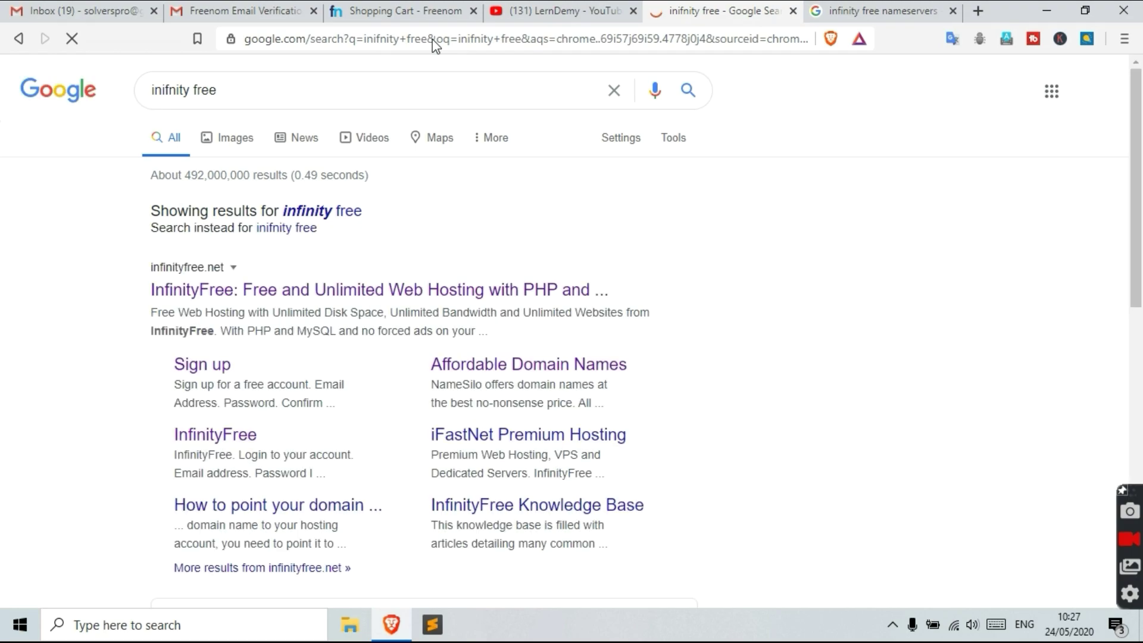
left_click(244, 289)
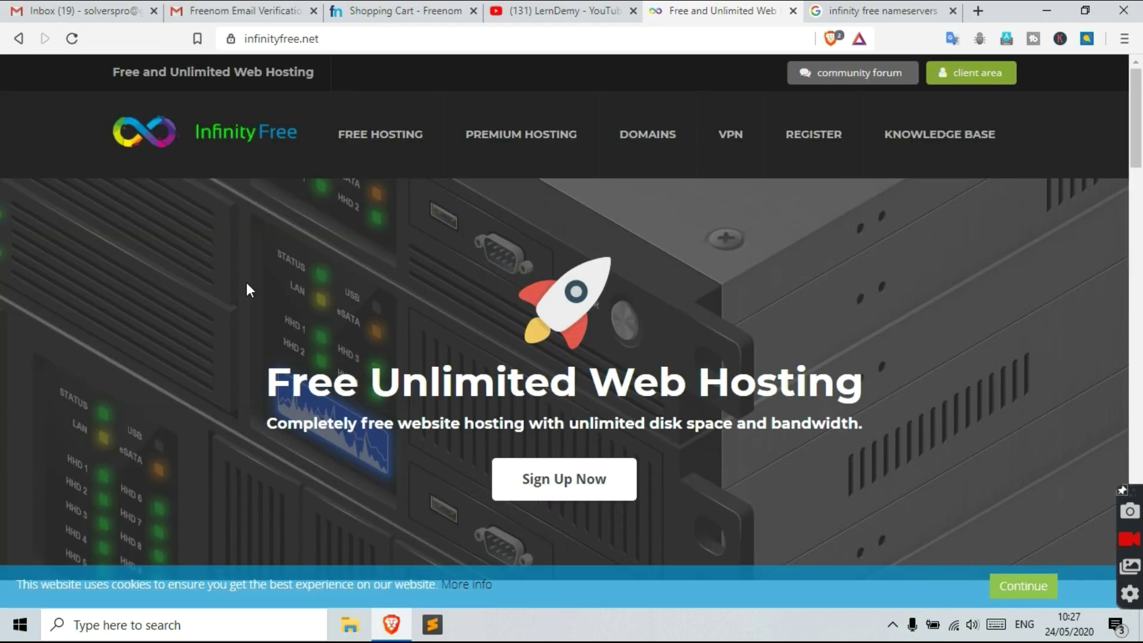
left_click(563, 496)
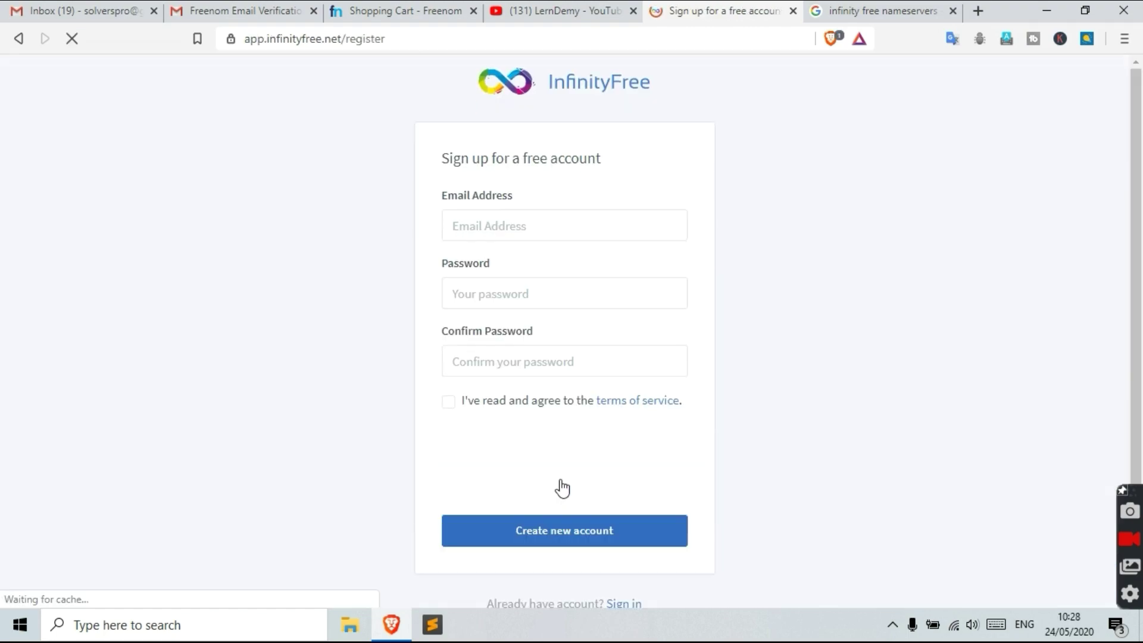
Sign in to InfinityFree with a saved account, which has reached its active accounts limit.
scroll(516, 263, "down", 1)
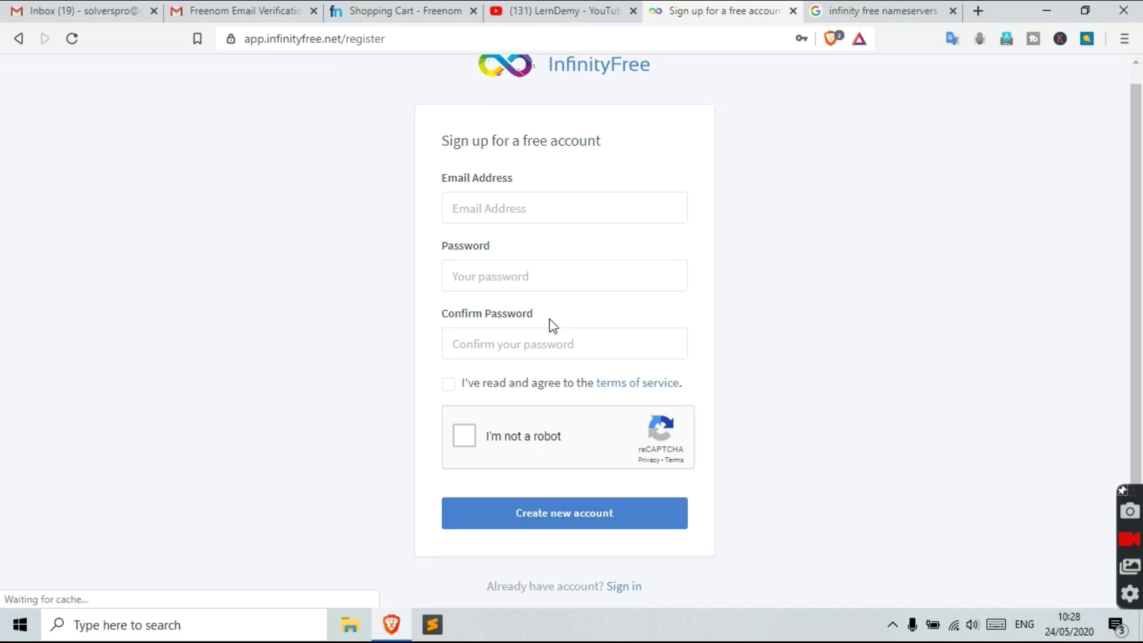
left_click(624, 586)
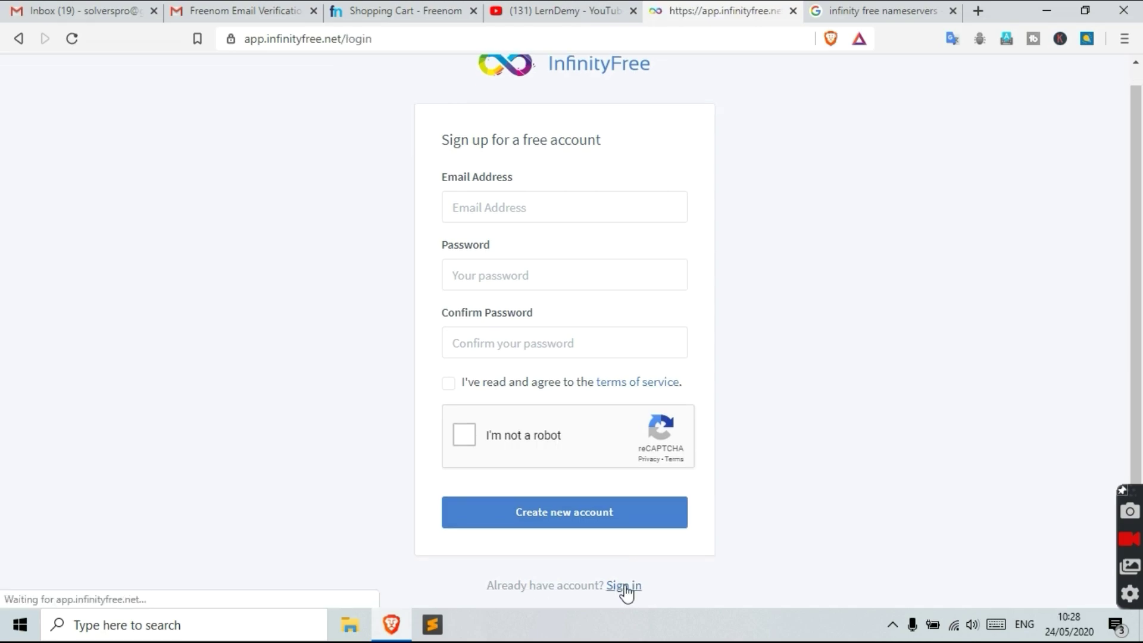
left_click(493, 258)
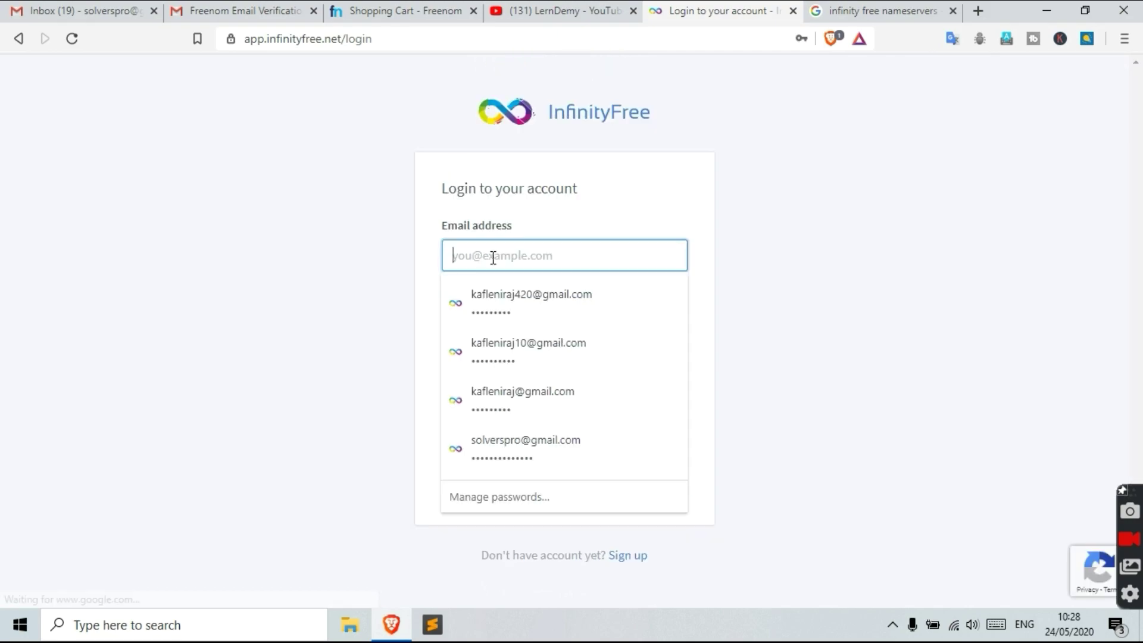
left_click(491, 333)
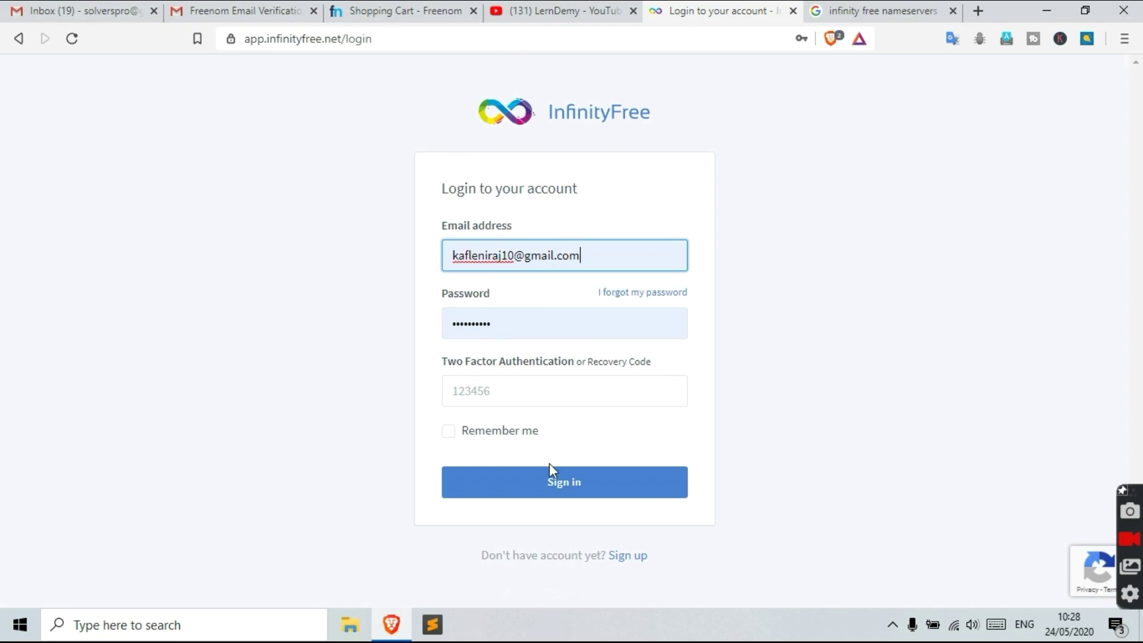
left_click(553, 482)
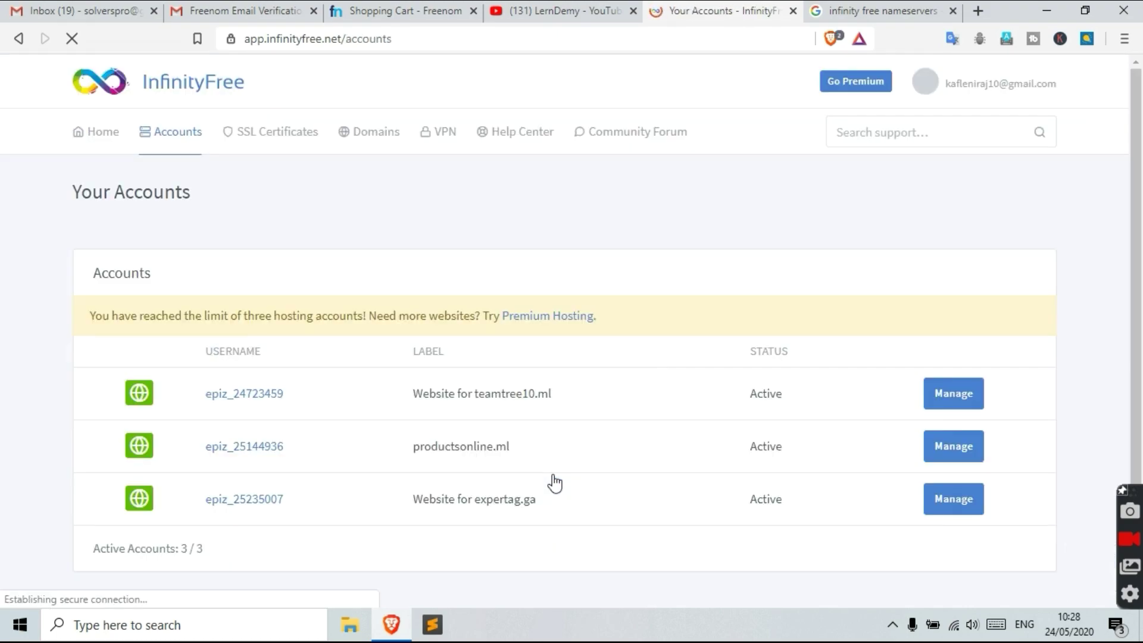
left_click_drag(106, 549, 190, 549)
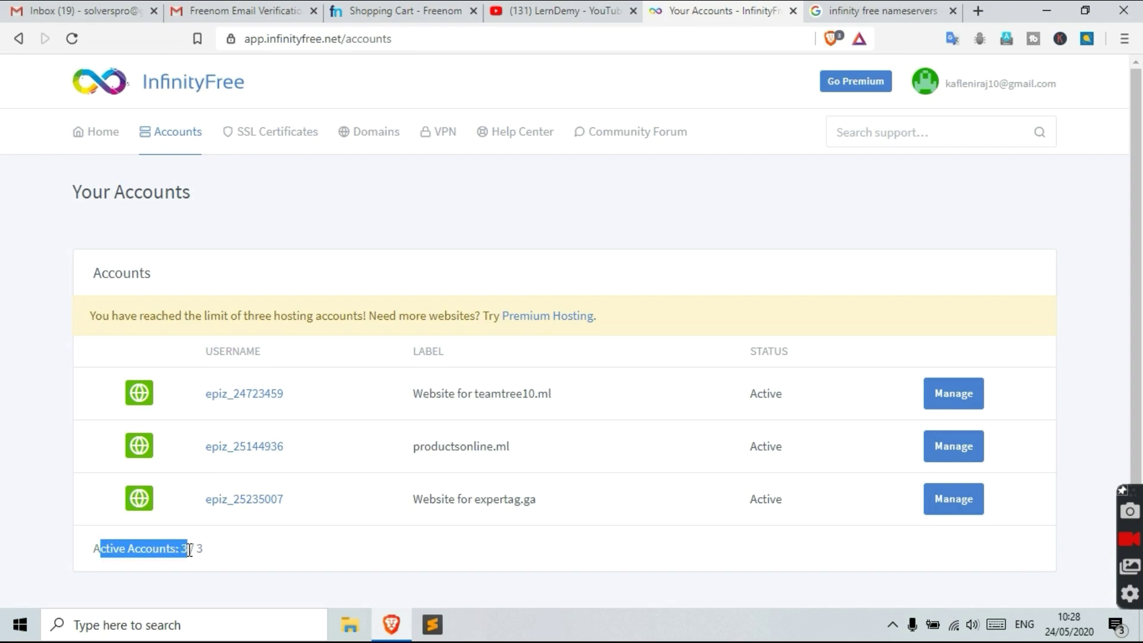
Sign out and sign in with the other saved account, showing 2 of 3 active accounts.
mouse_move(1015, 97)
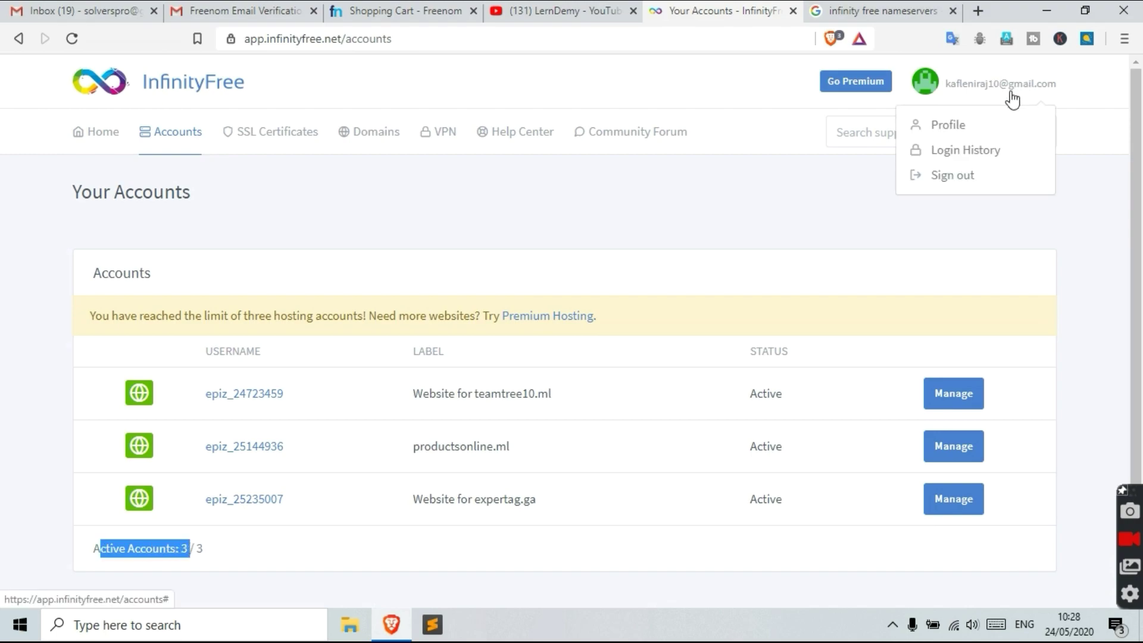
left_click(965, 179)
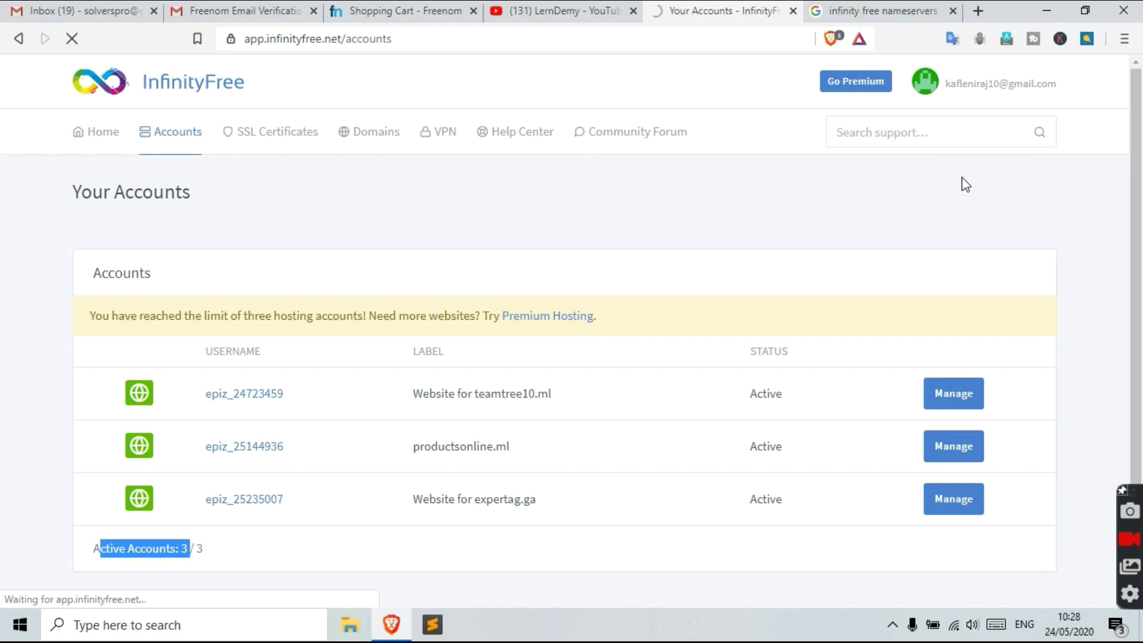
left_click(558, 256)
left_click(755, 383)
left_click(533, 248)
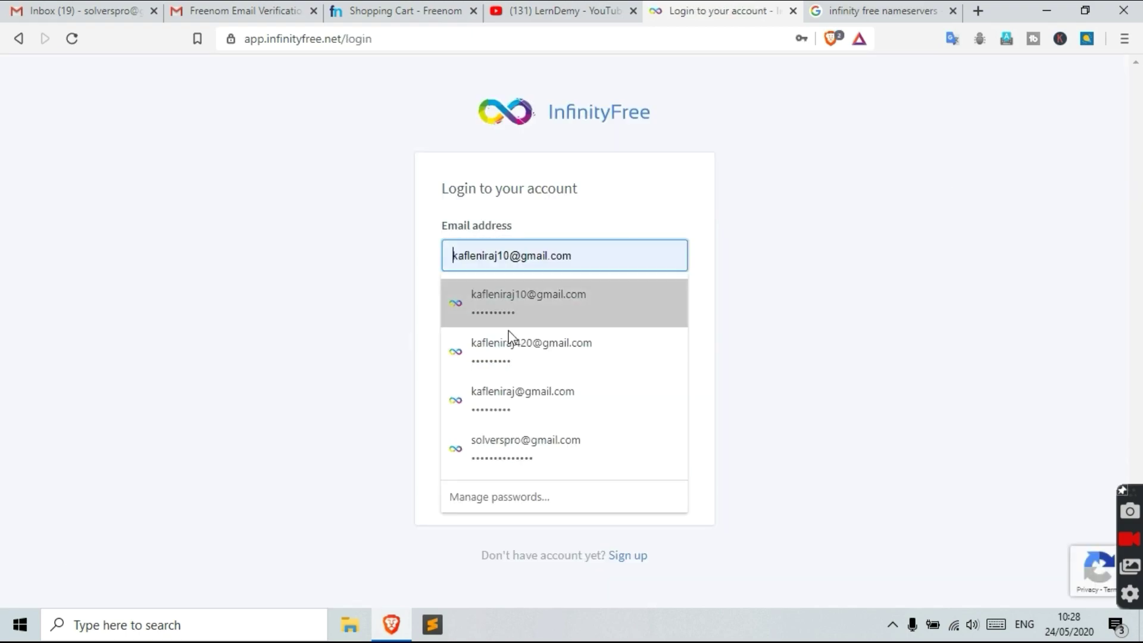
left_click(508, 333)
left_click(565, 486)
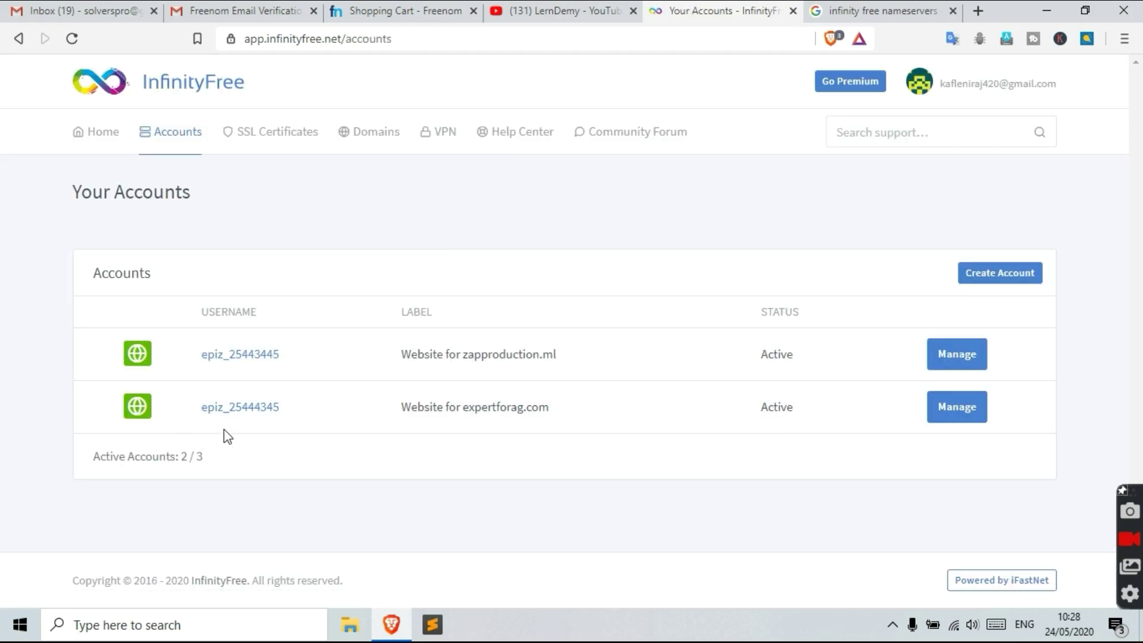
left_click(1013, 284)
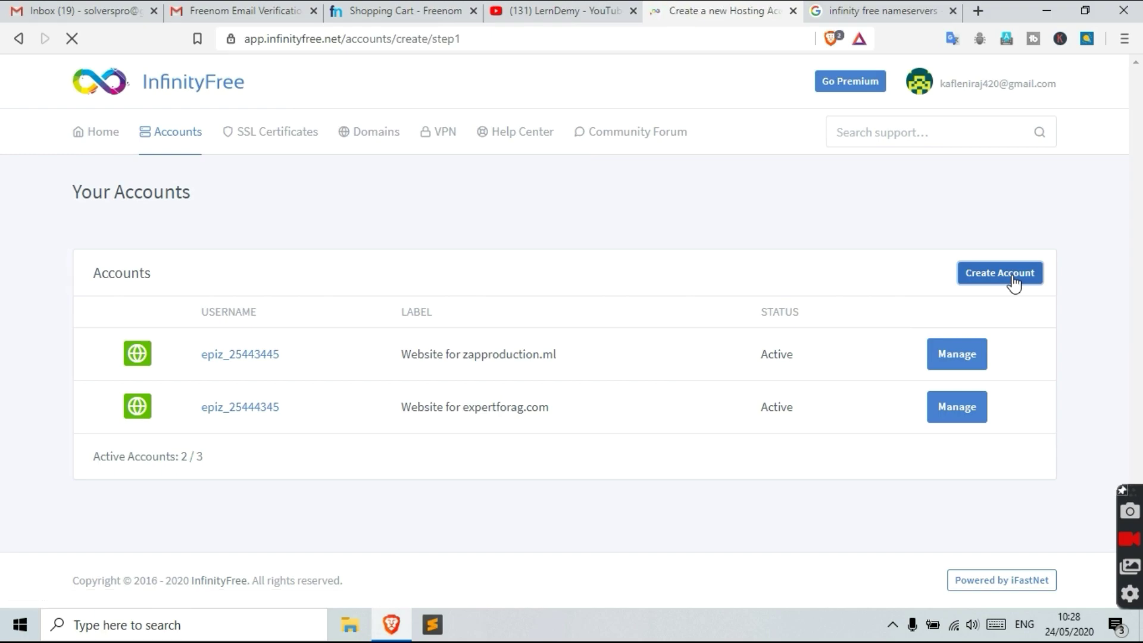
Choose Custom Domain and confirm that lerndemy.ga is available for hosting.
scroll(1011, 280, "down", 2)
left_click(247, 301)
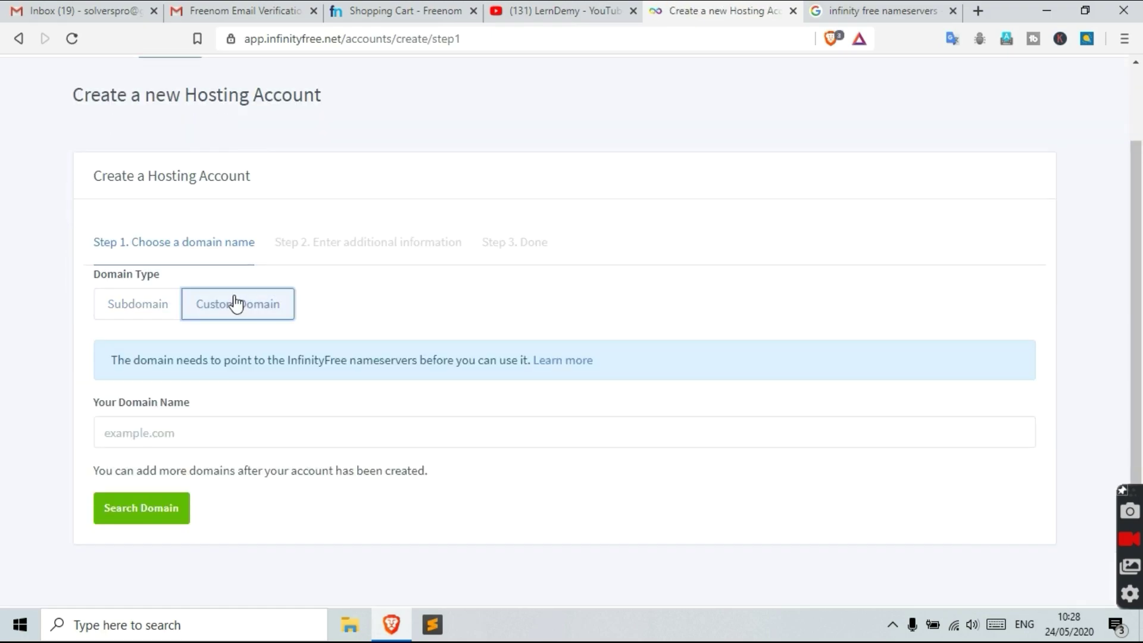
left_click(192, 428)
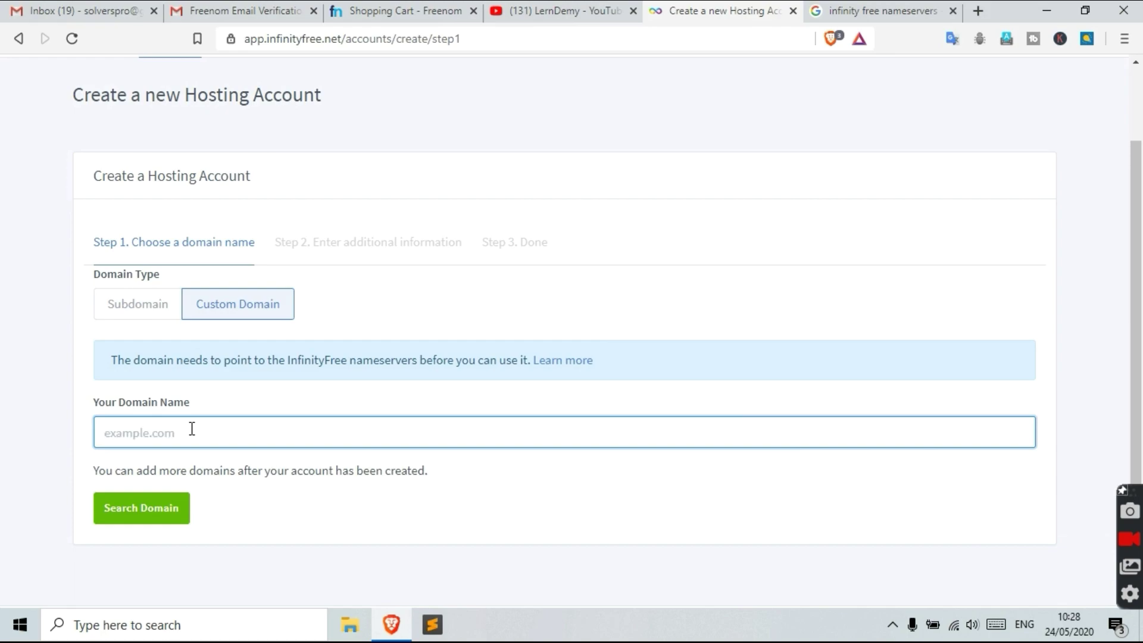
type("lerndemy.ga")
left_click(141, 510)
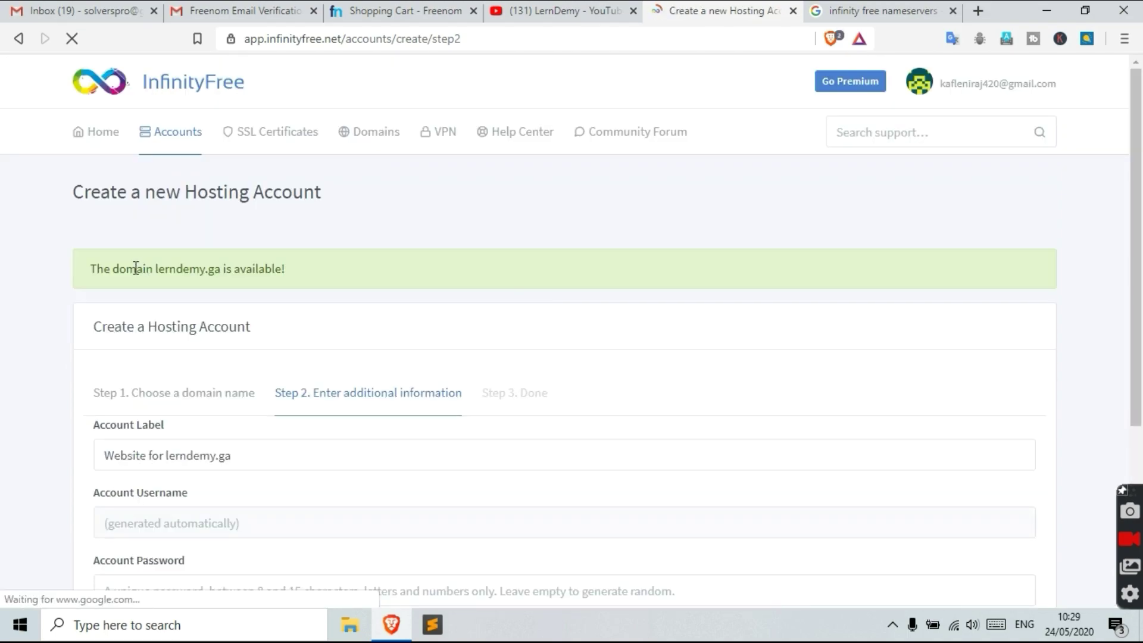
left_click_drag(137, 269, 265, 266)
Set the account password, solve the crosswalk reCAPTCHA, and create the 'Website for lerndemy.ga' account.
scroll(268, 261, "down", 4)
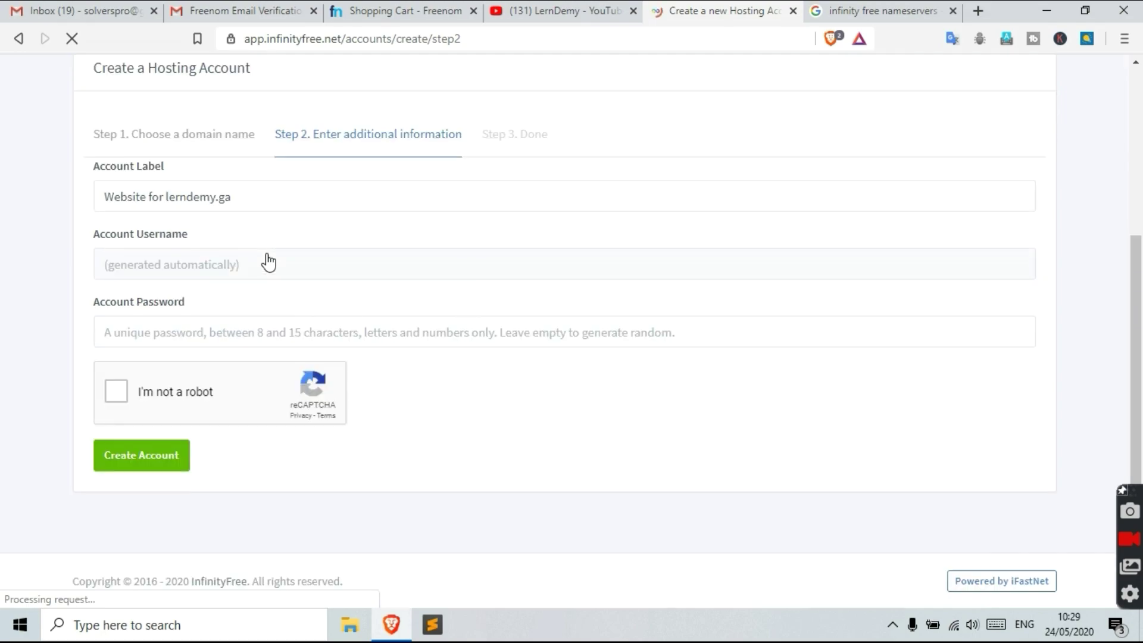
left_click(195, 328)
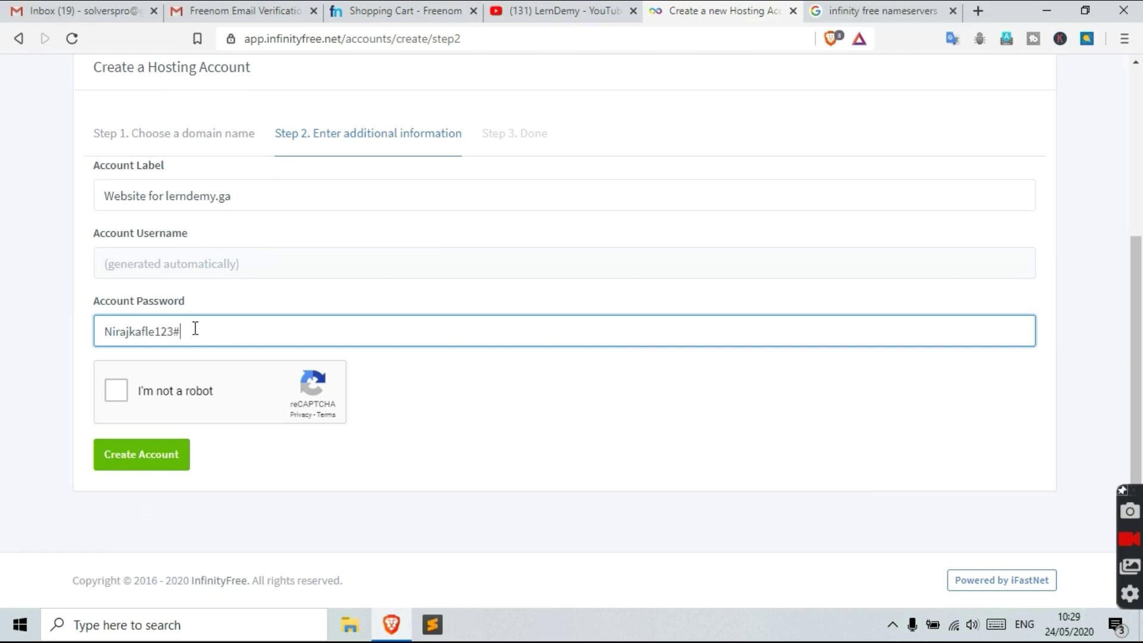
left_click(115, 390)
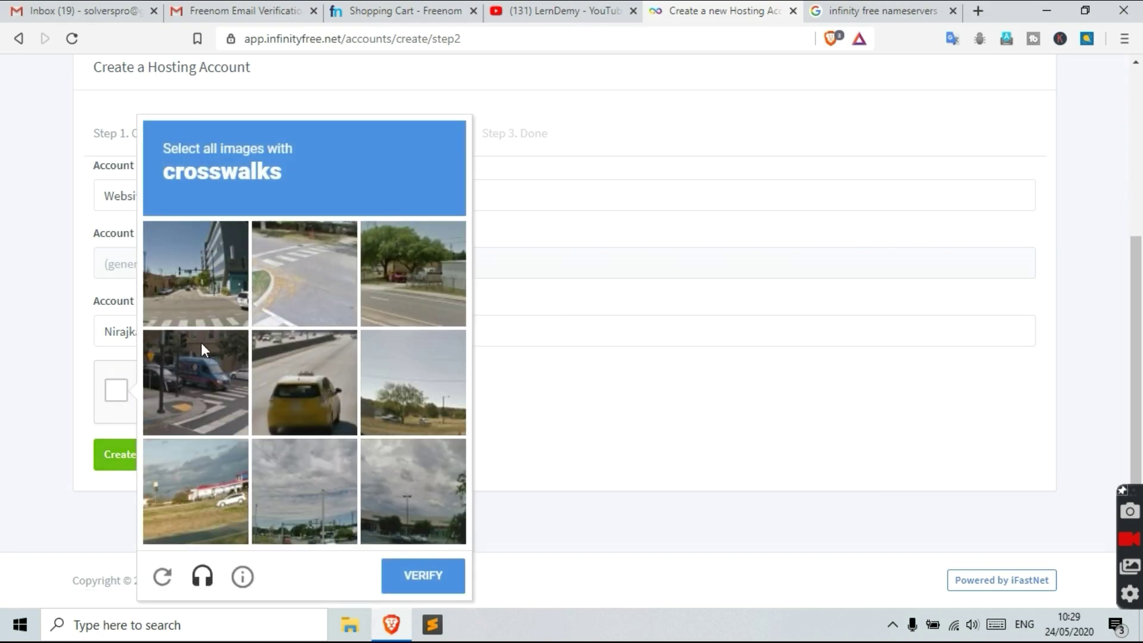
left_click(206, 277)
left_click(299, 257)
left_click(213, 400)
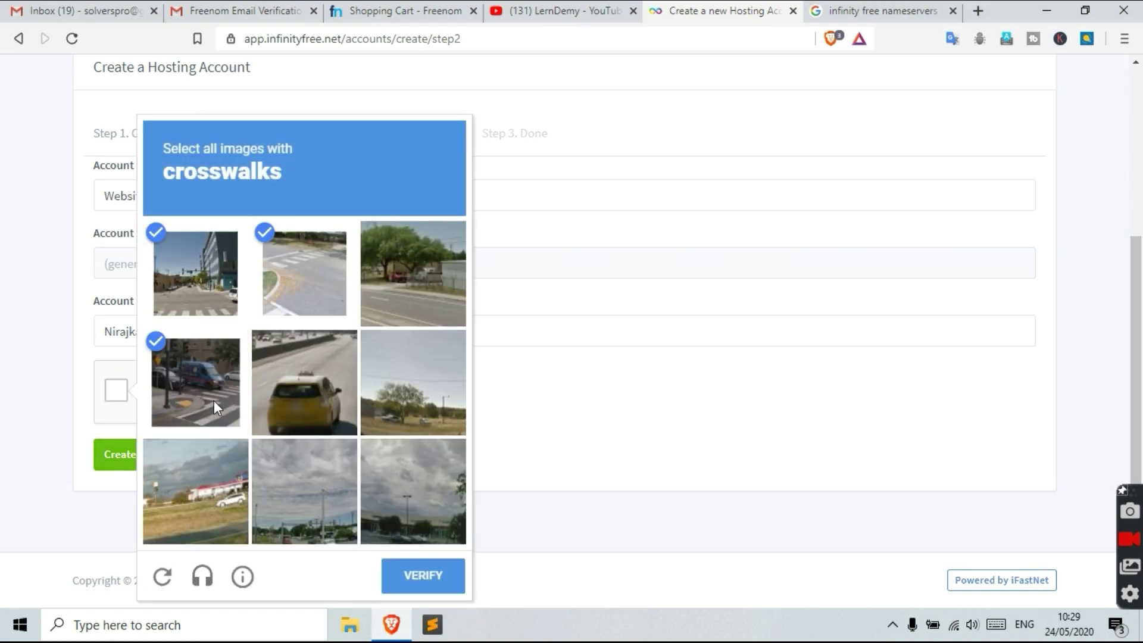
left_click(447, 576)
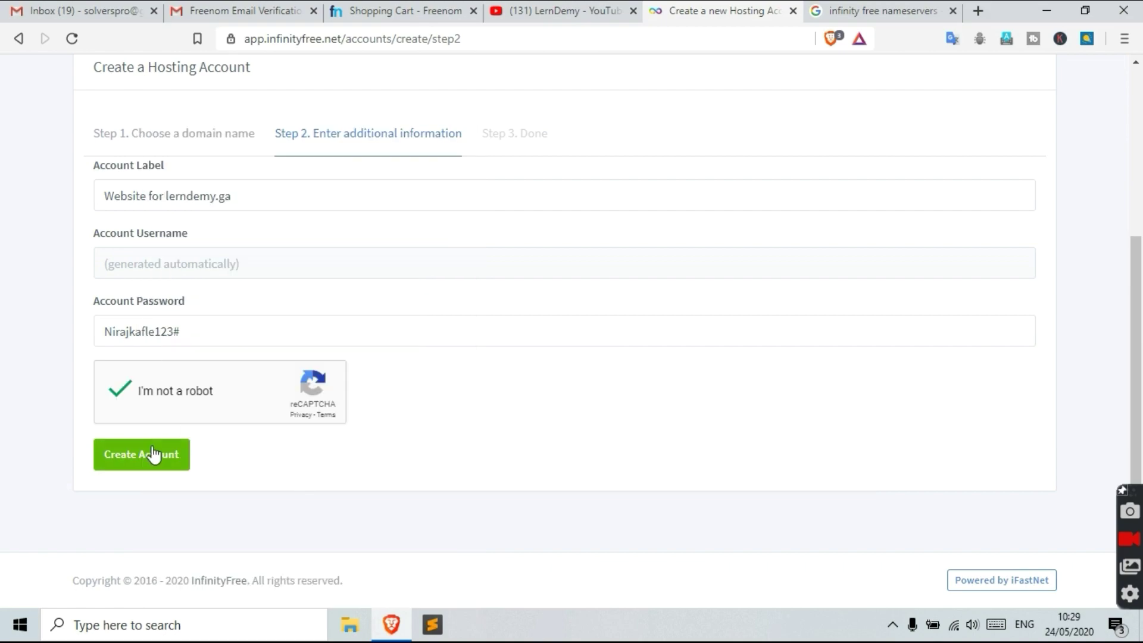
left_click(152, 454)
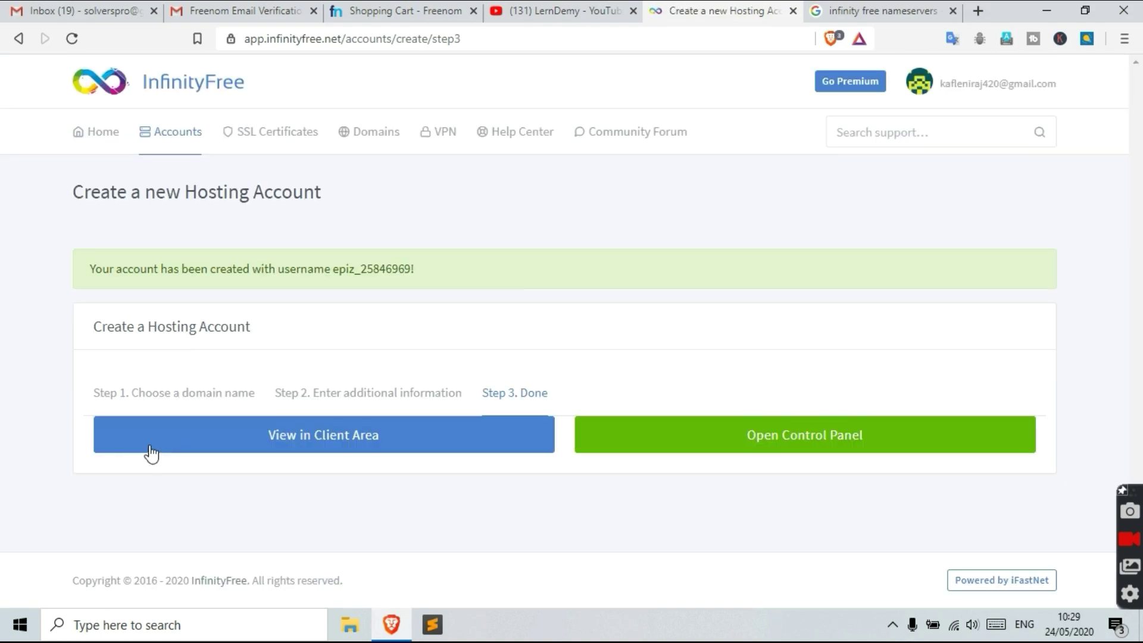
left_click_drag(102, 269, 394, 262)
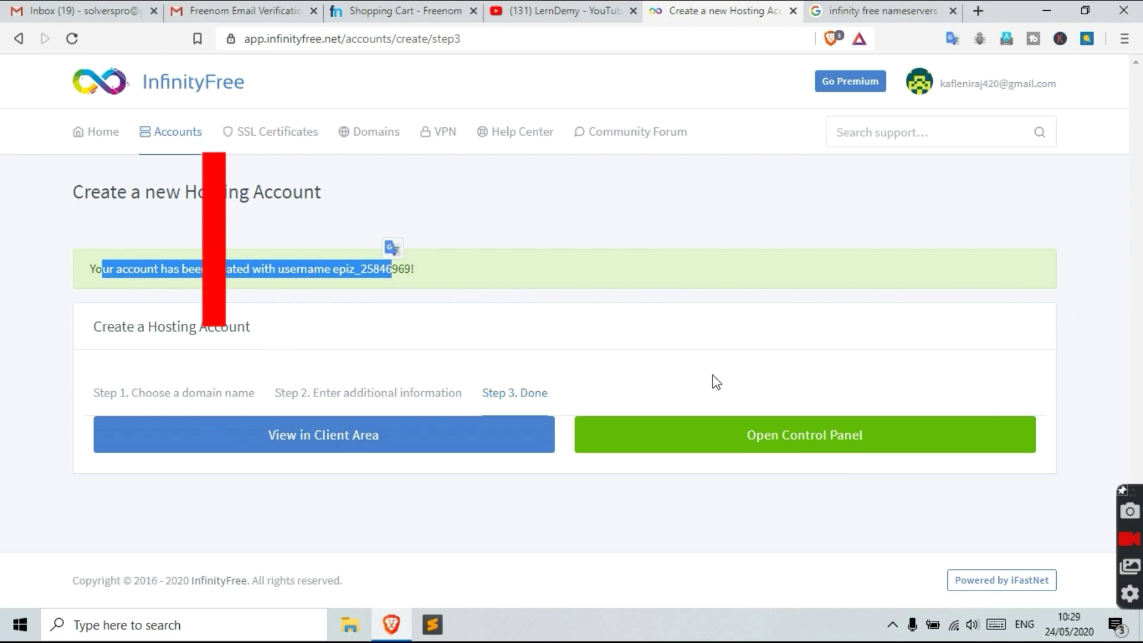
Open the account's control panel, approve service emails, and scroll down to the Software section.
left_click(722, 440)
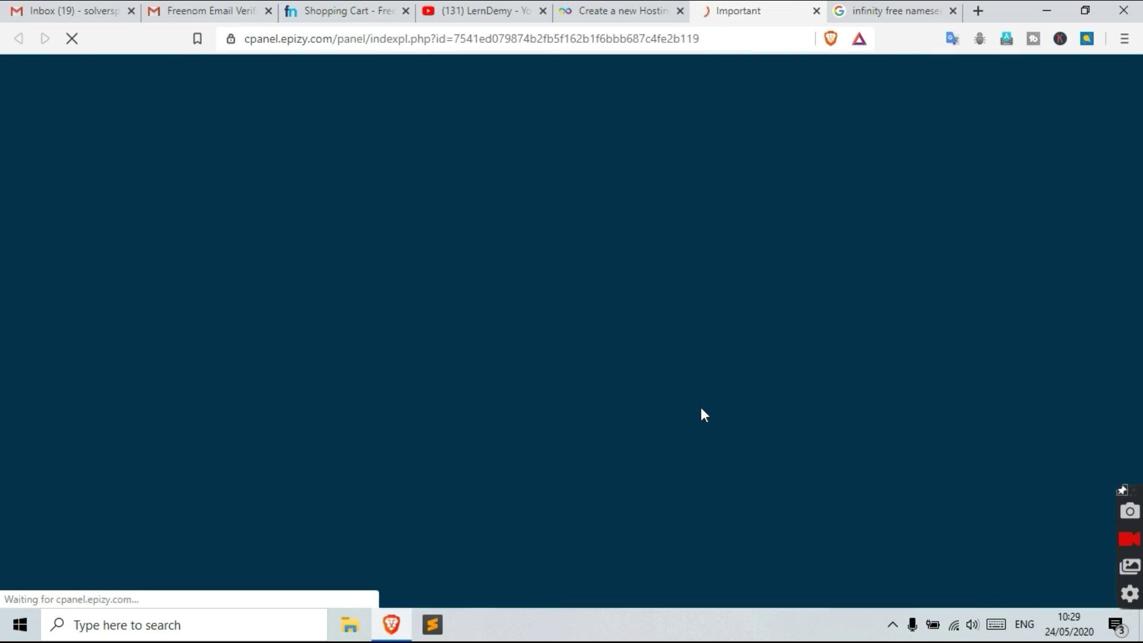
scroll(700, 407, "down", 2)
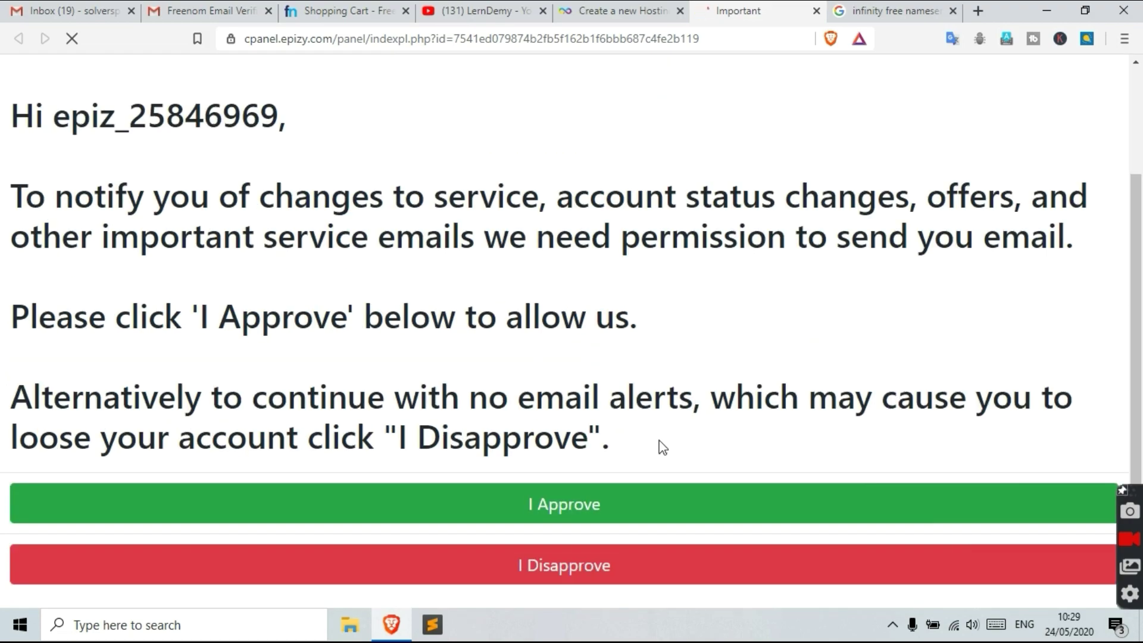
left_click(601, 503)
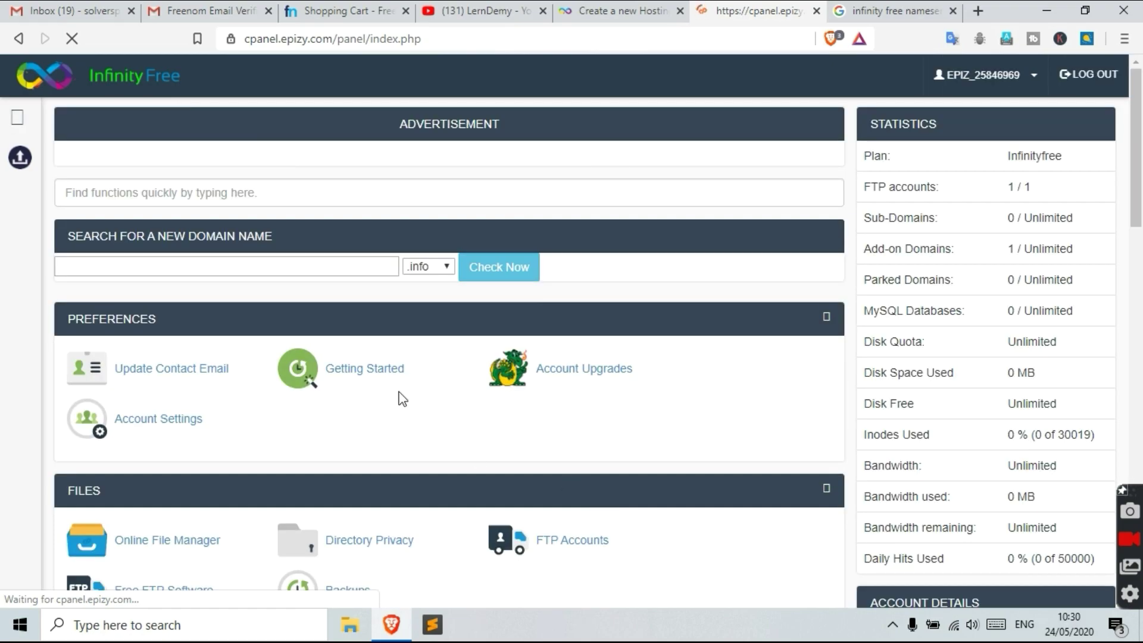
scroll(484, 191, "down", 10)
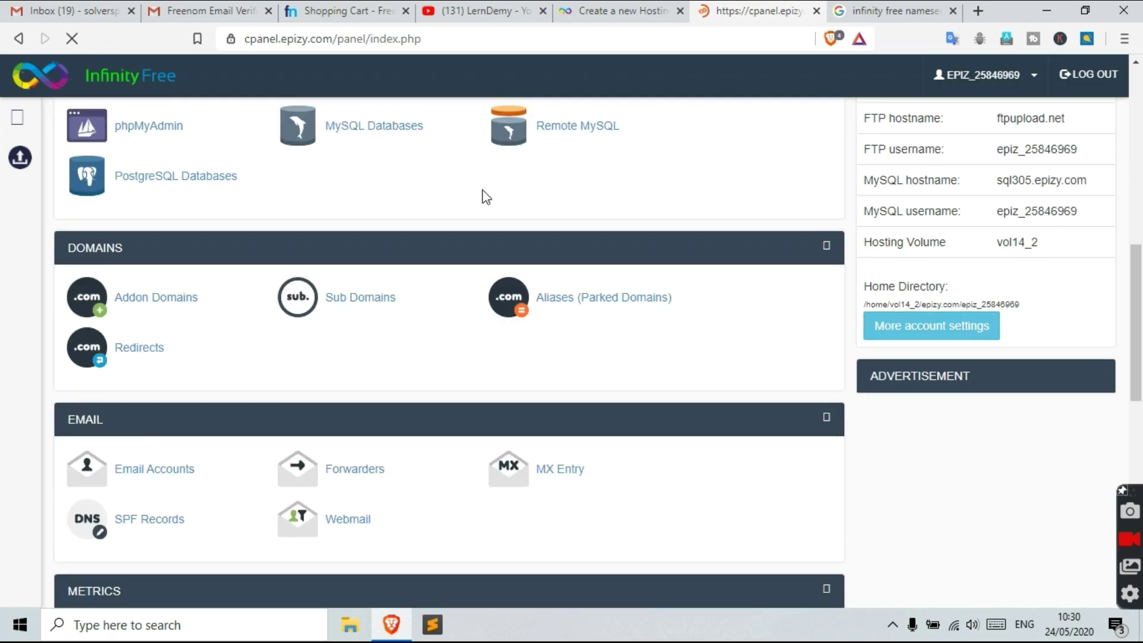
scroll(472, 206, "down", 10)
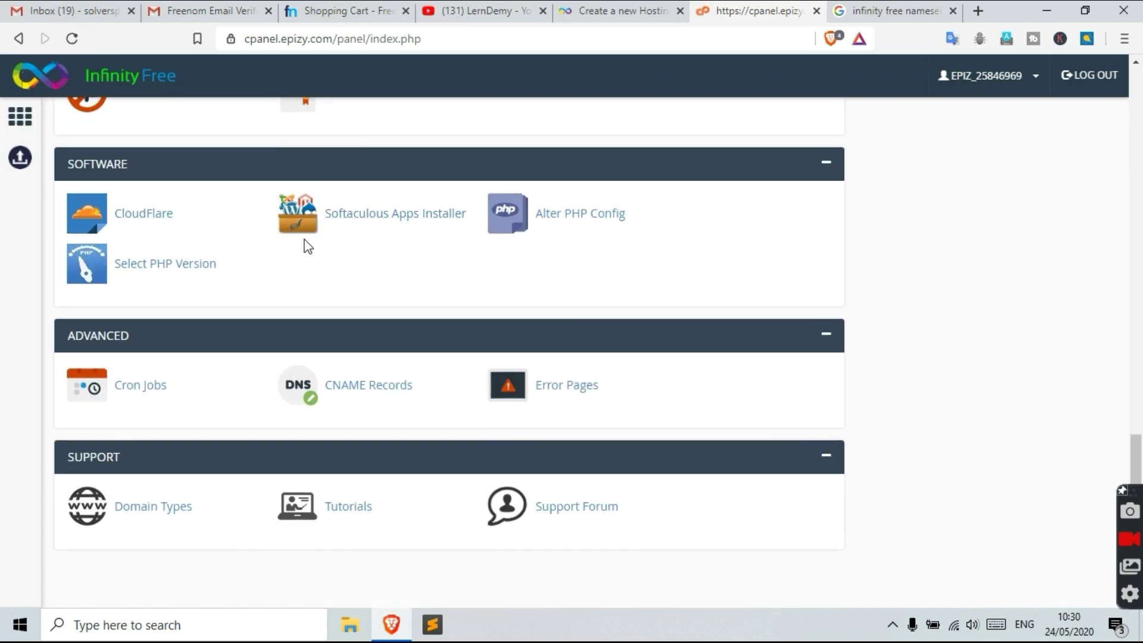
Open Softaculous and start a new WordPress installation.
left_click(348, 221)
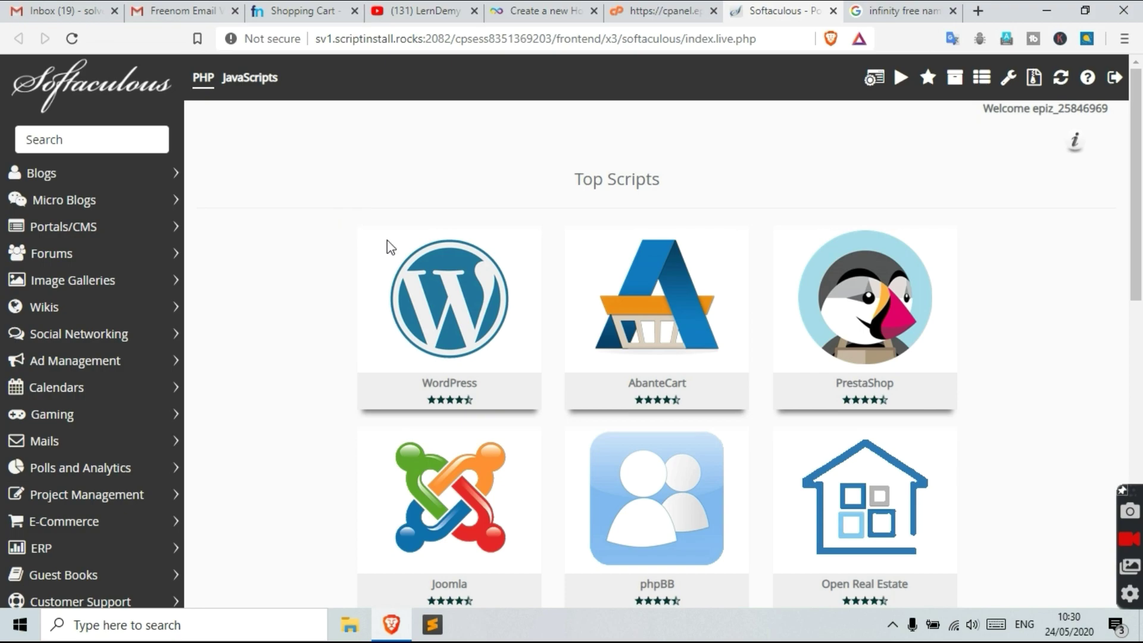
mouse_move(389, 346)
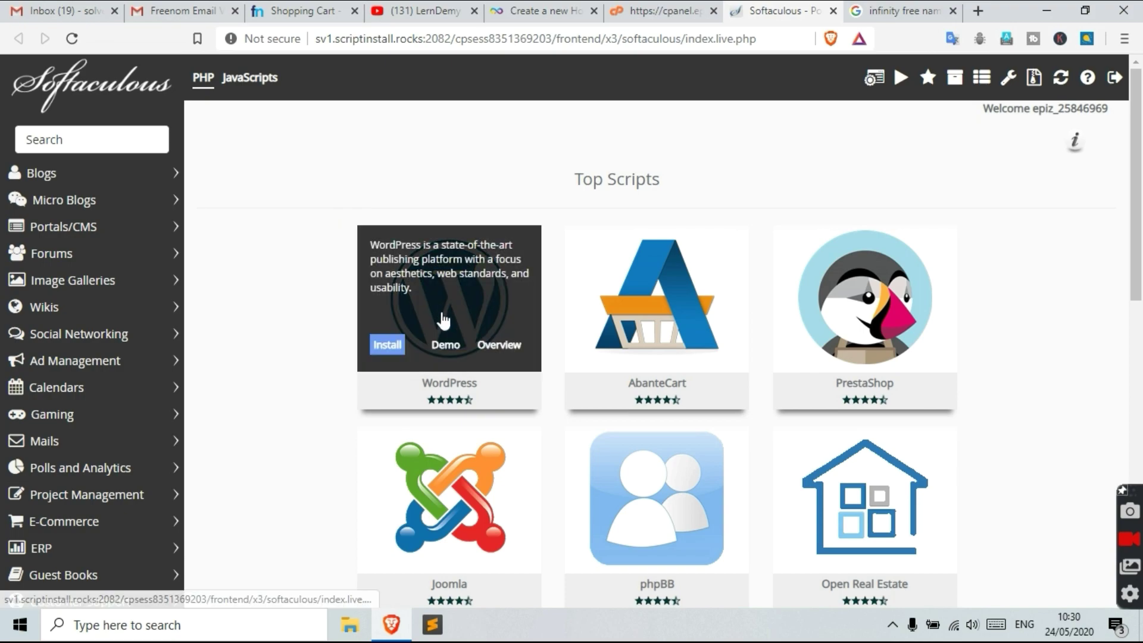
left_click(388, 346)
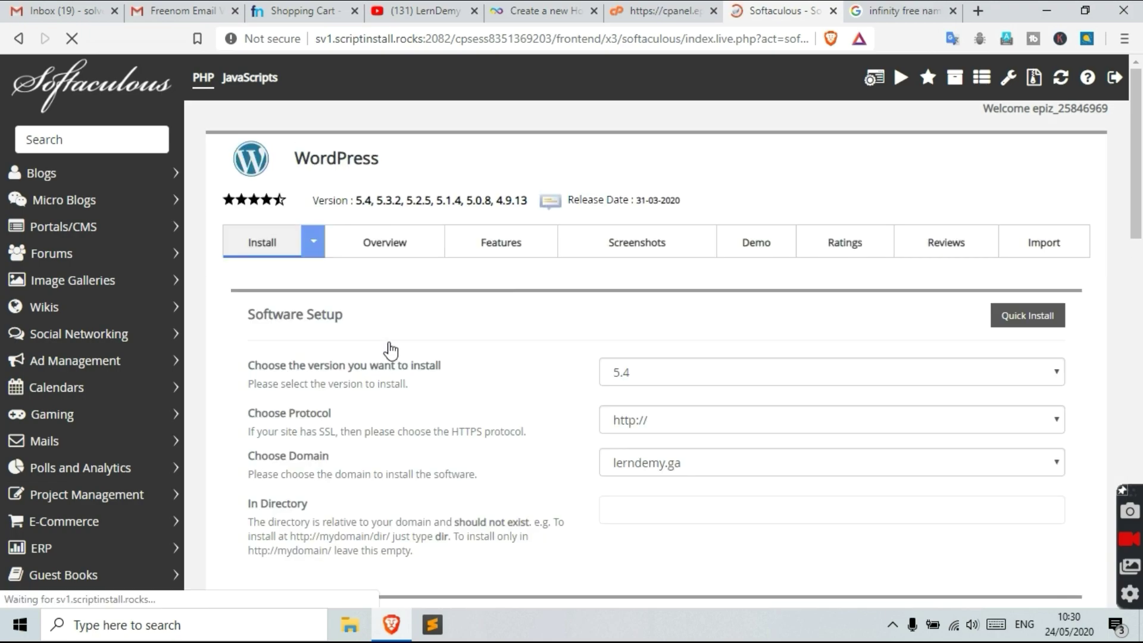
scroll(740, 364, "down", 1)
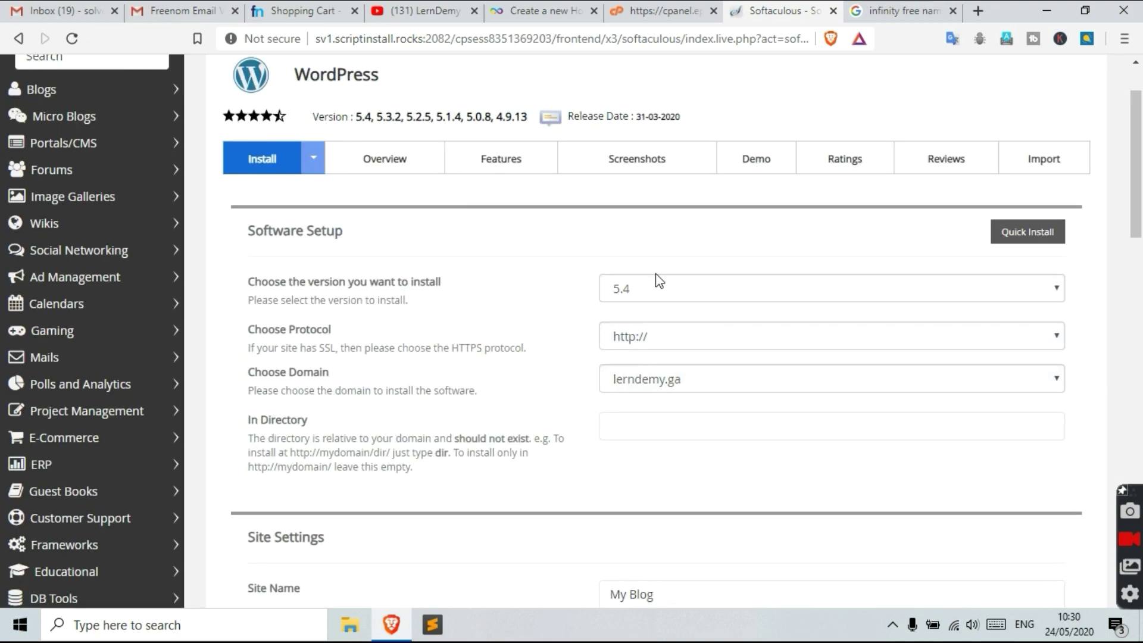
scroll(667, 279, "down", 3)
Set the site name to 'Lern Demy' and the site description to 'Demo Webs'.
left_click(694, 345)
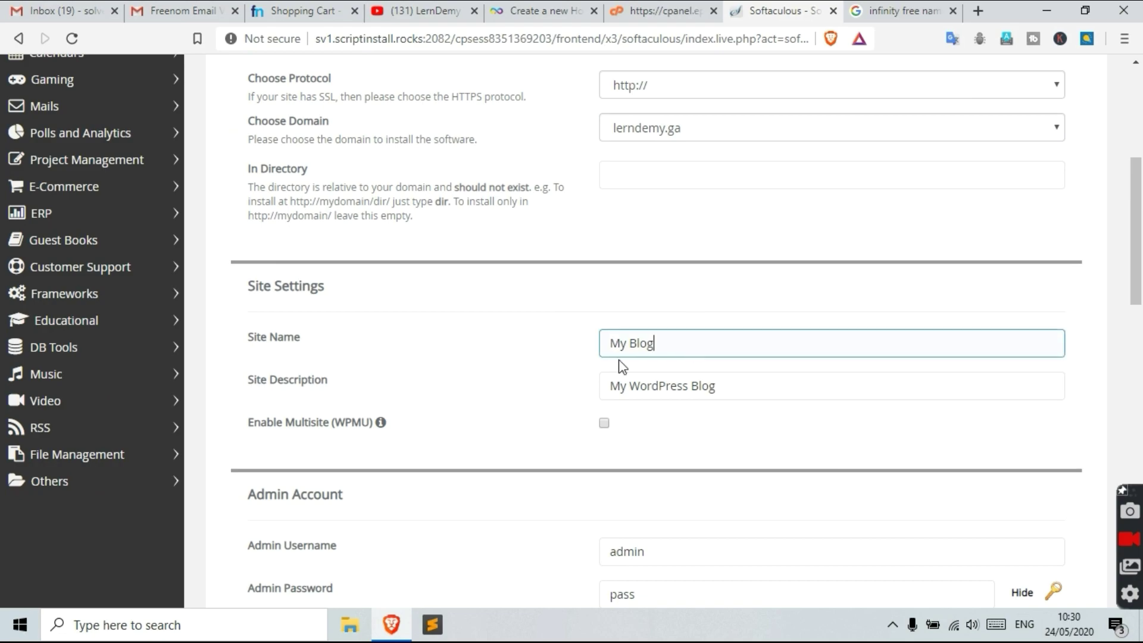
key("ctrl+a")
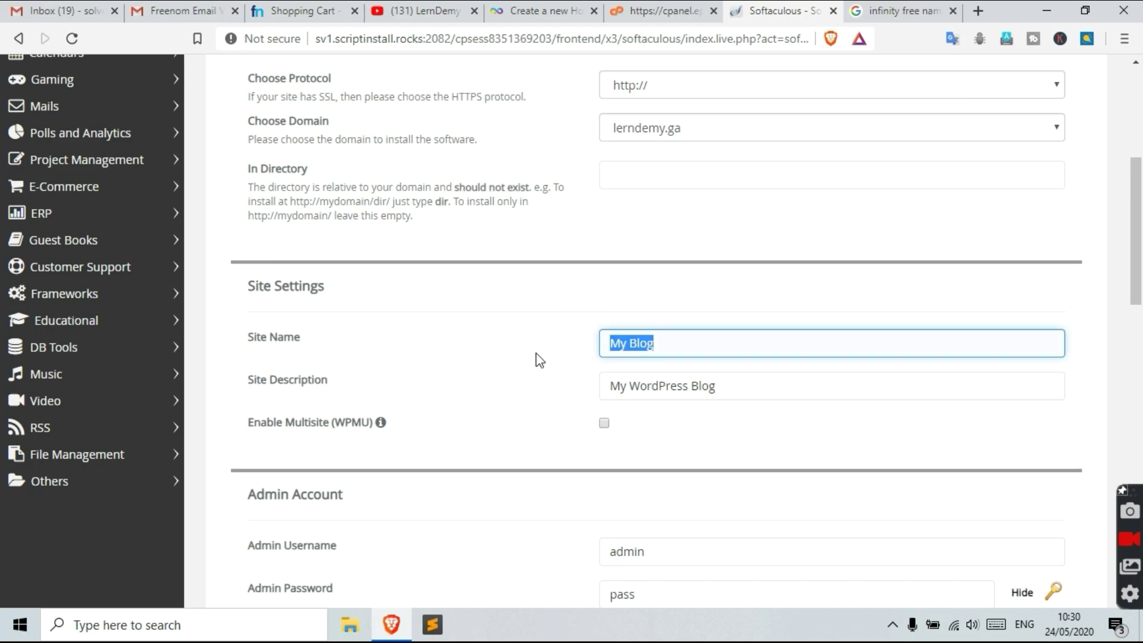
type("Ler")
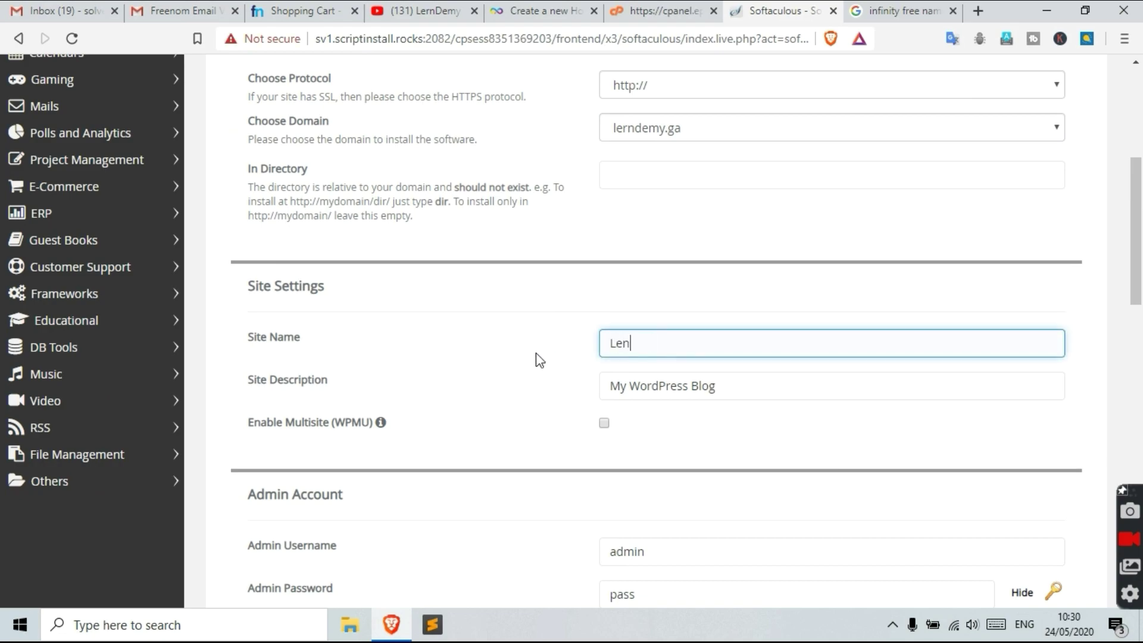
type("n Demy")
left_click(669, 386)
left_click_drag(761, 386, 610, 386)
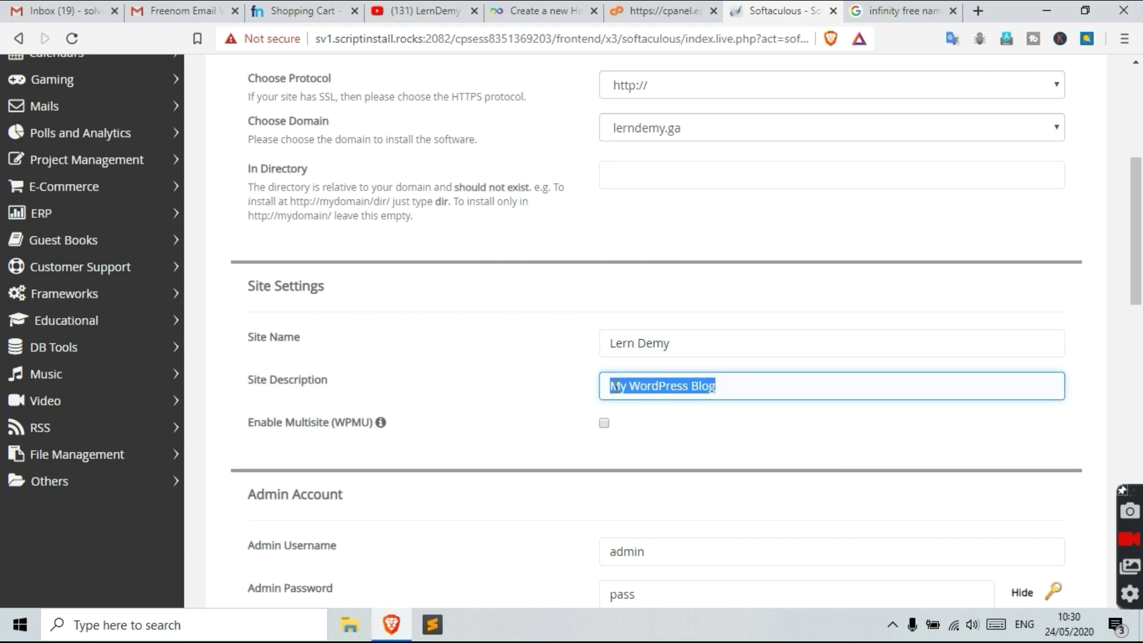
key("BackSpace")
type("Demo Website")
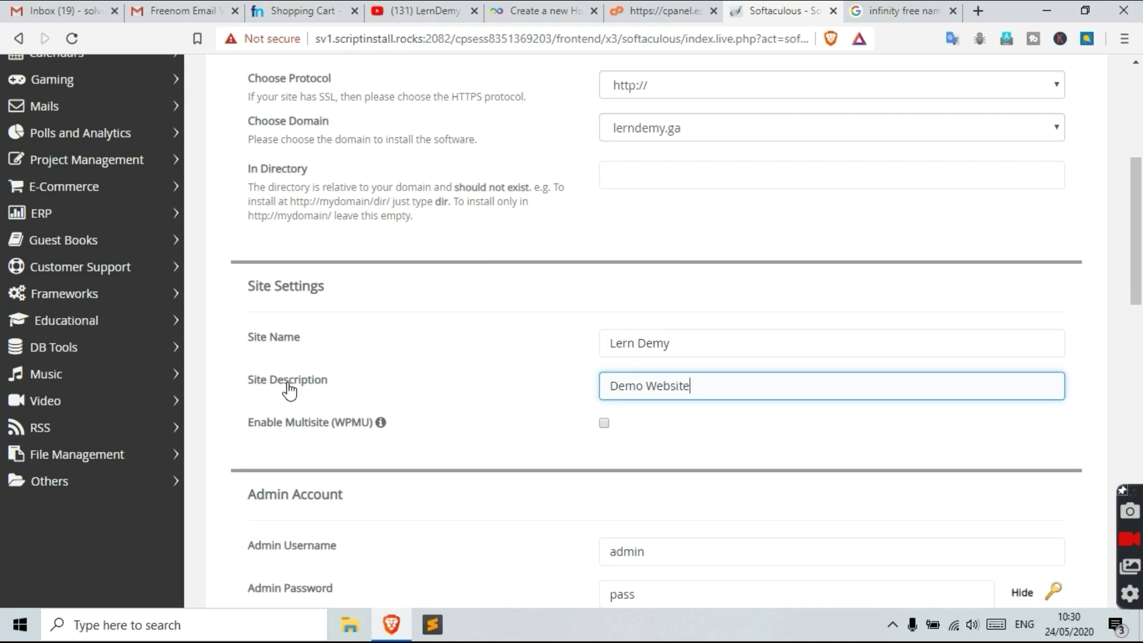
scroll(562, 387, "down", 5)
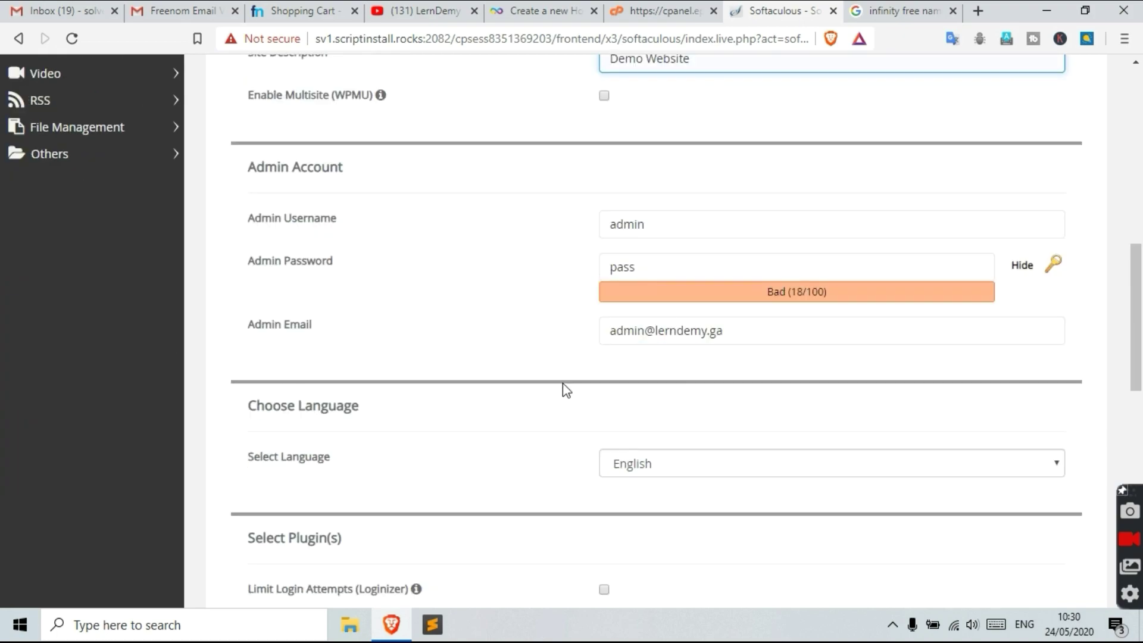
Keep the admin username 'admin' and generate a random admin password.
left_click(647, 218)
left_click_drag(647, 218, 587, 223)
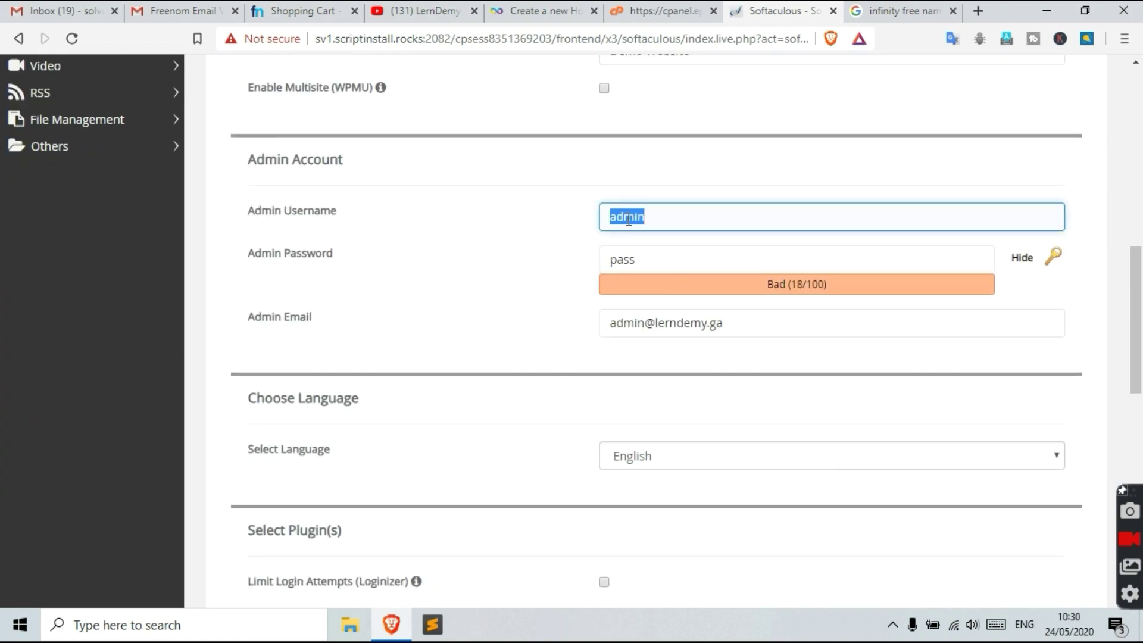
left_click(628, 257)
left_click_drag(627, 258, 625, 225)
left_click(628, 215)
double_click(636, 221)
left_click(570, 250)
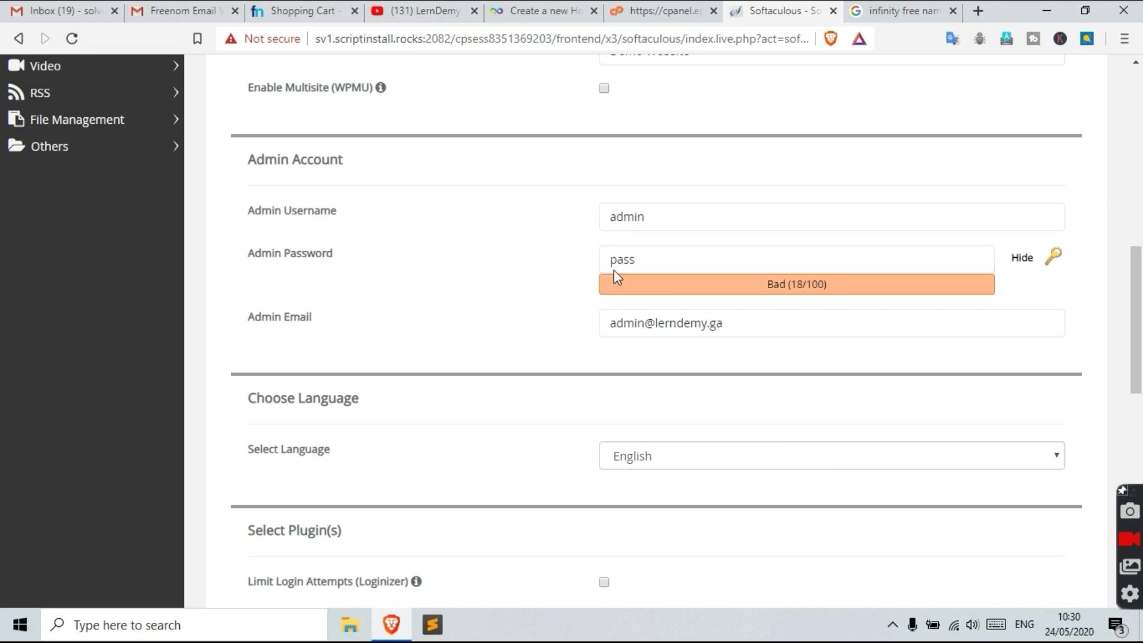
left_click_drag(613, 269, 581, 263)
left_click(1053, 257)
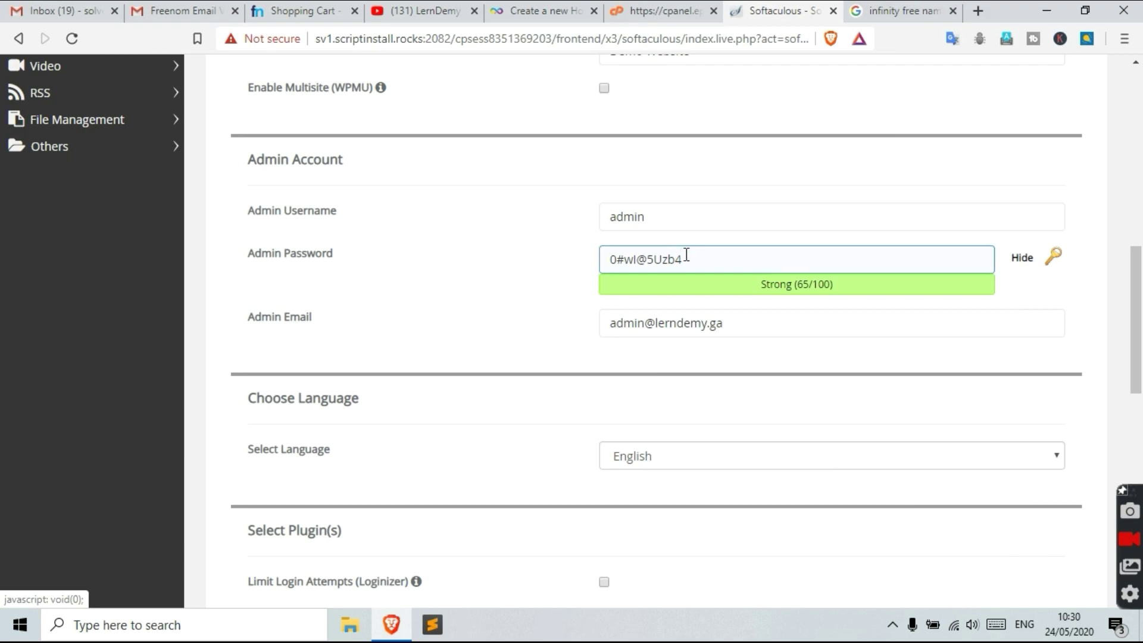
Replace the generated password with your own strong admin password, hidden.
left_click_drag(684, 256, 552, 266)
type("h")
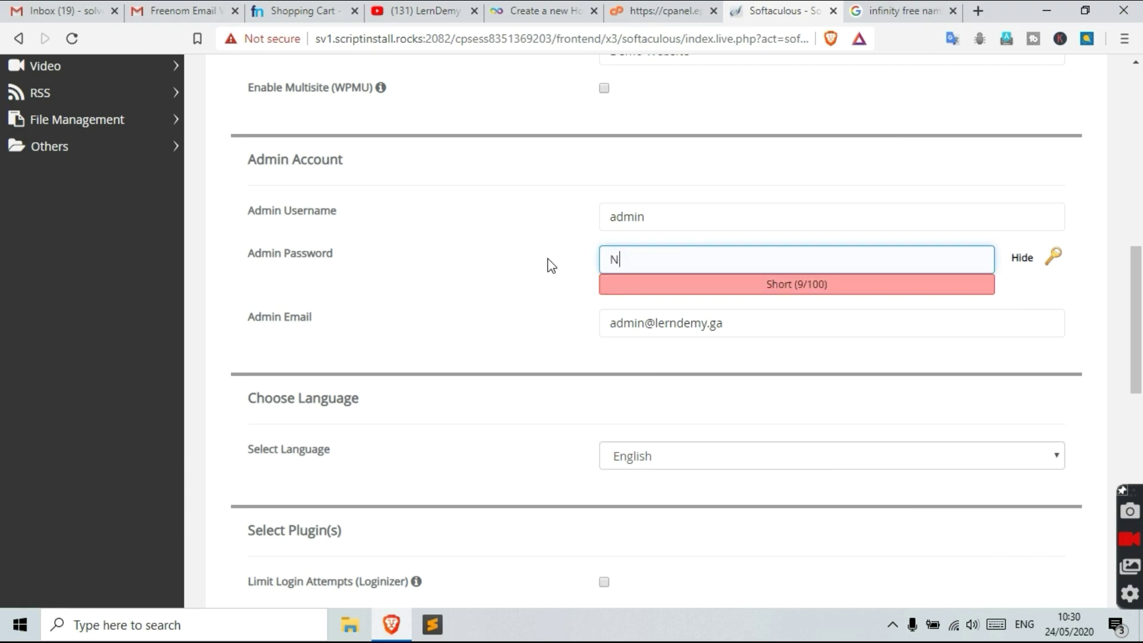
left_click(1053, 256)
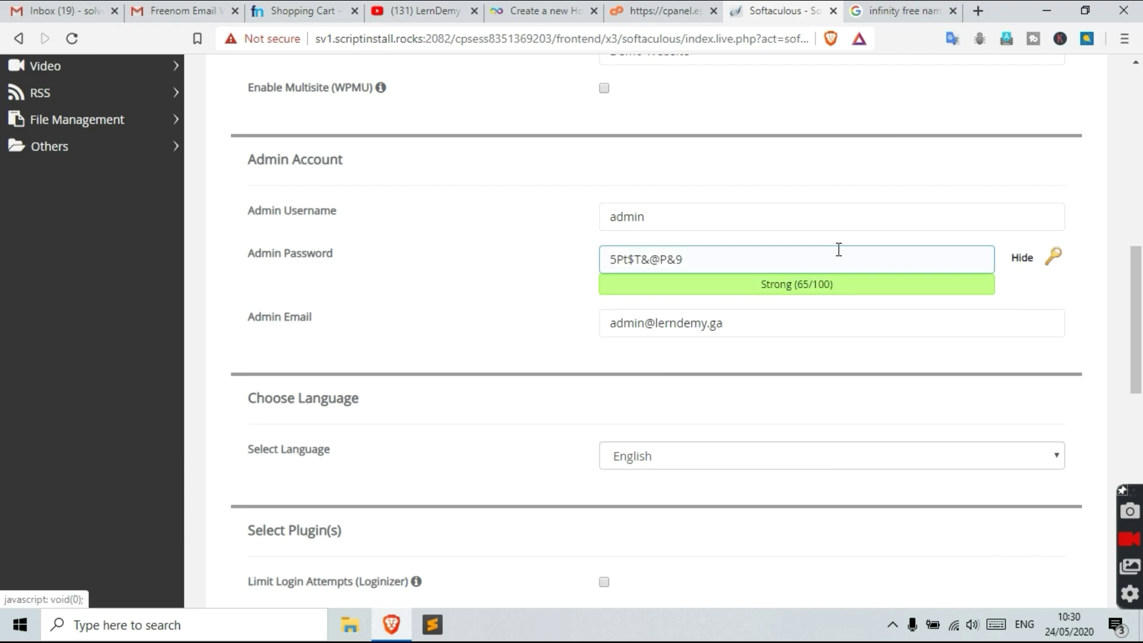
left_click_drag(743, 264, 566, 270)
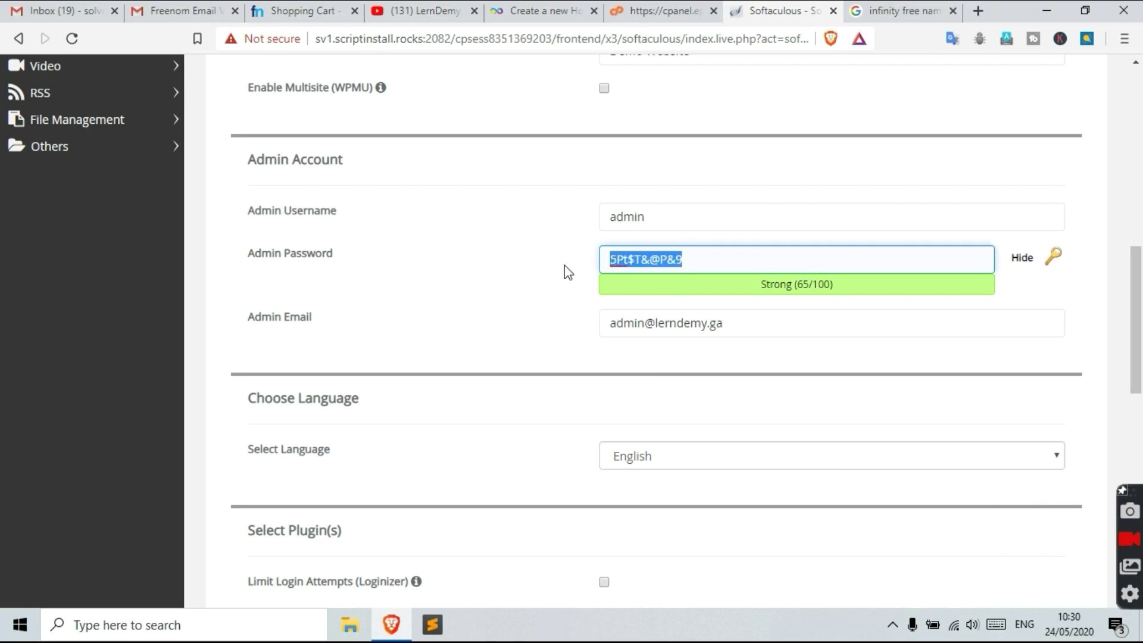
left_click(1023, 260)
left_click_drag(716, 266, 523, 273)
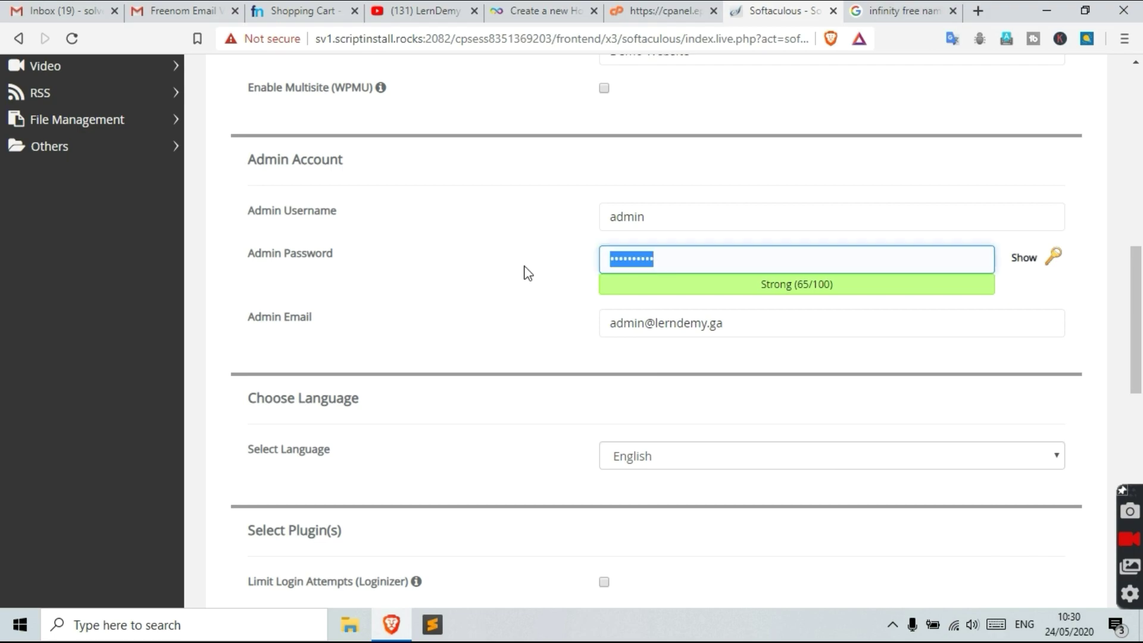
type("a")
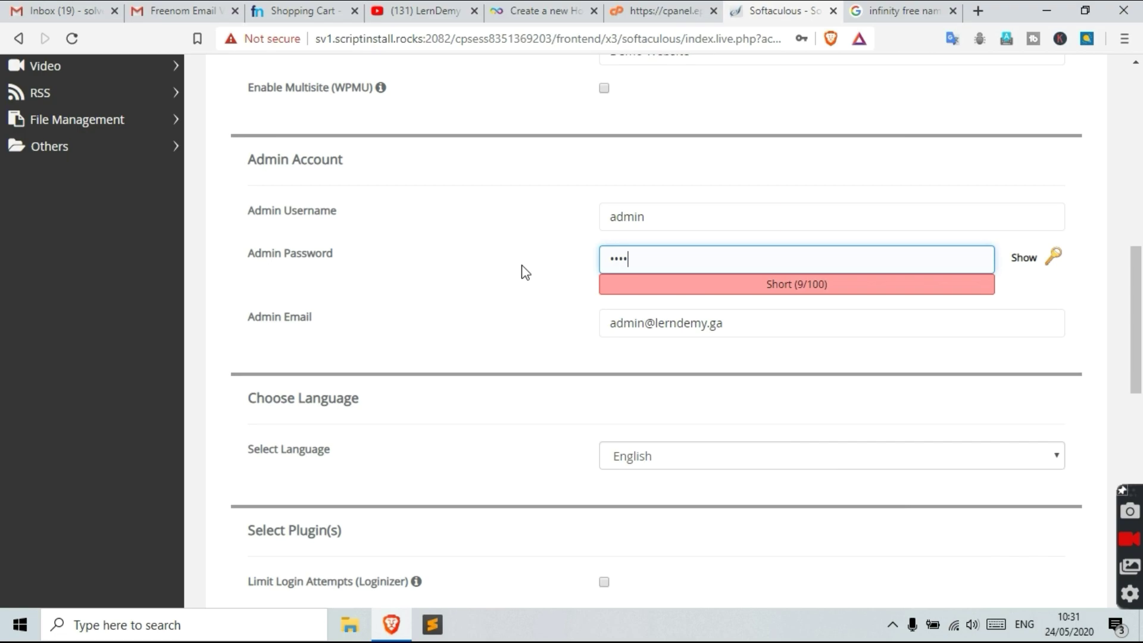
type("•••••••••")
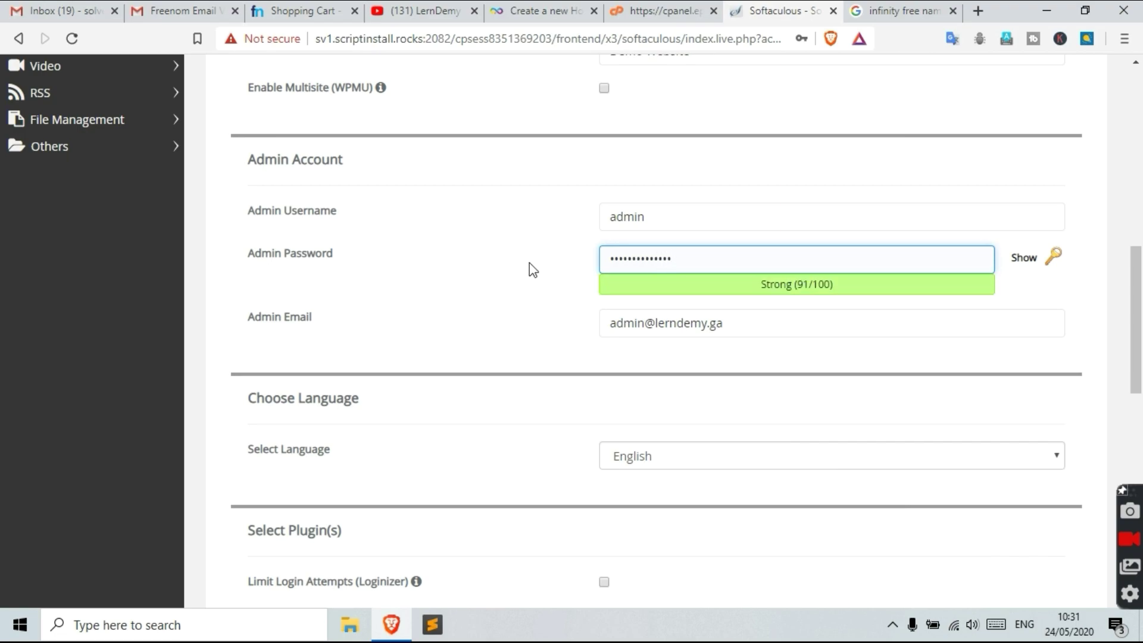
Replace the default admin e-mail with the owner's own Gmail address.
left_click_drag(751, 318, 597, 334)
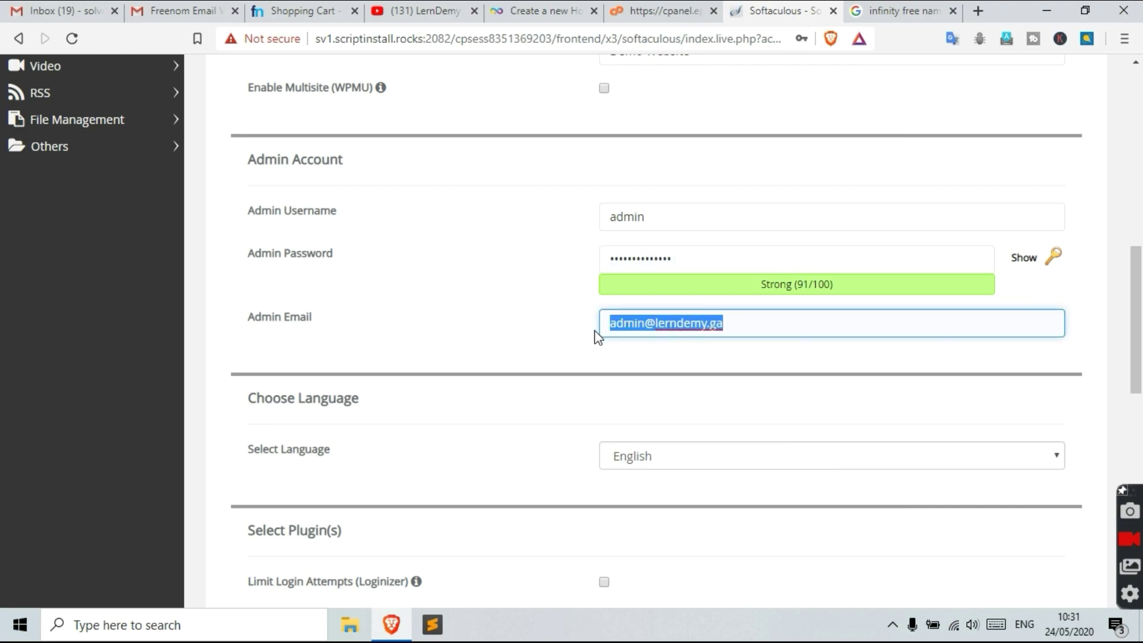
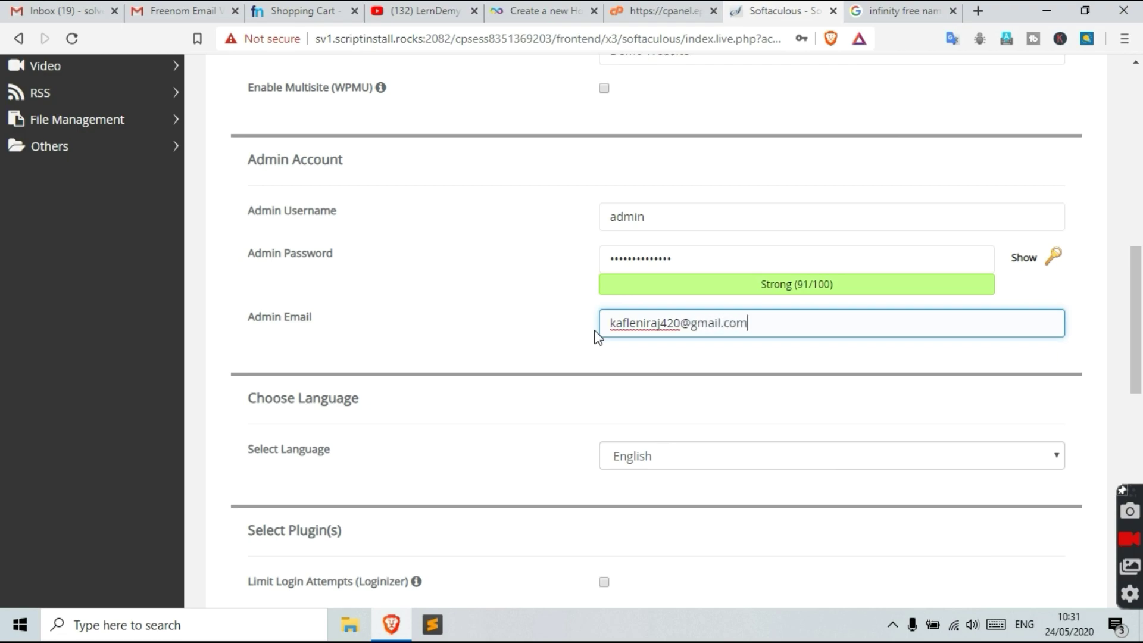
scroll(597, 336, "down", 12)
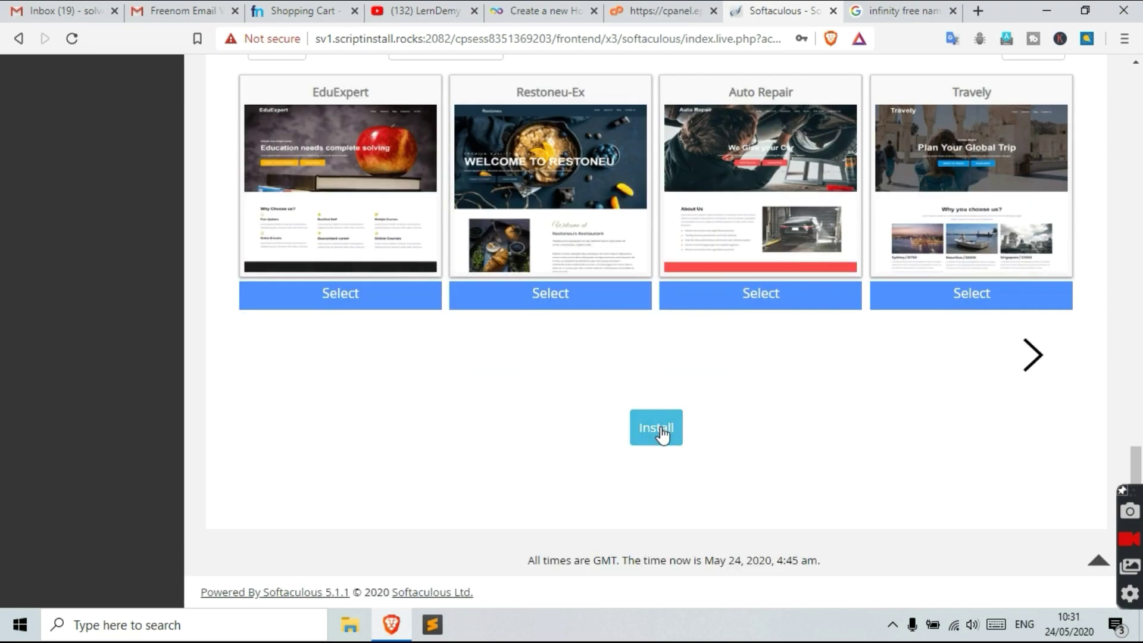
Install WordPress, save the password in the browser, and open a new tab after success.
left_click(660, 429)
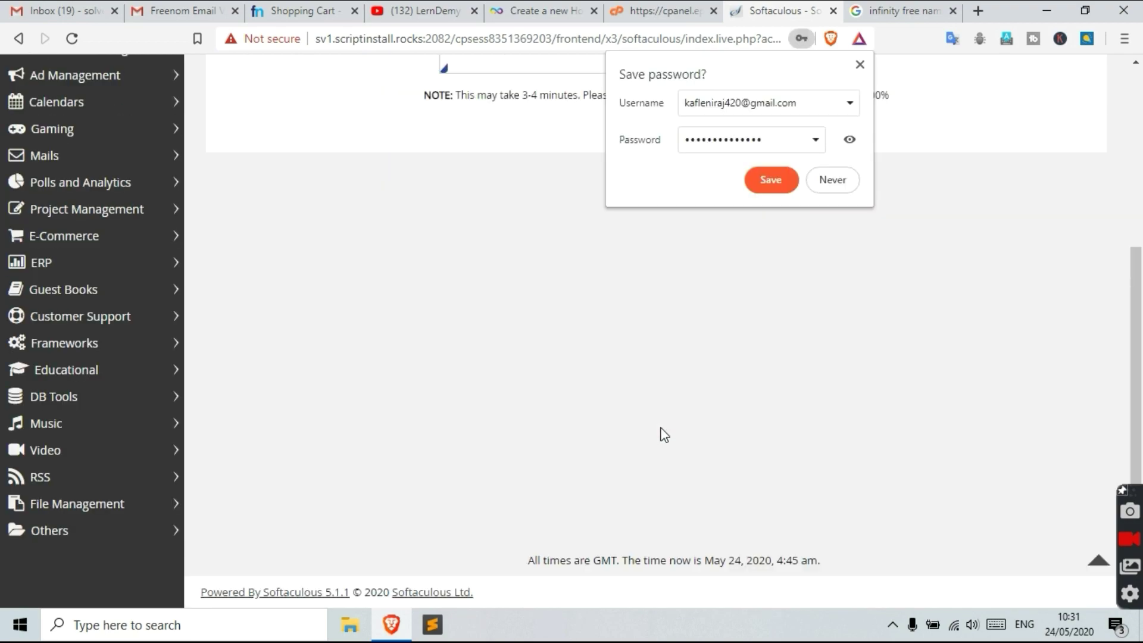
left_click(770, 182)
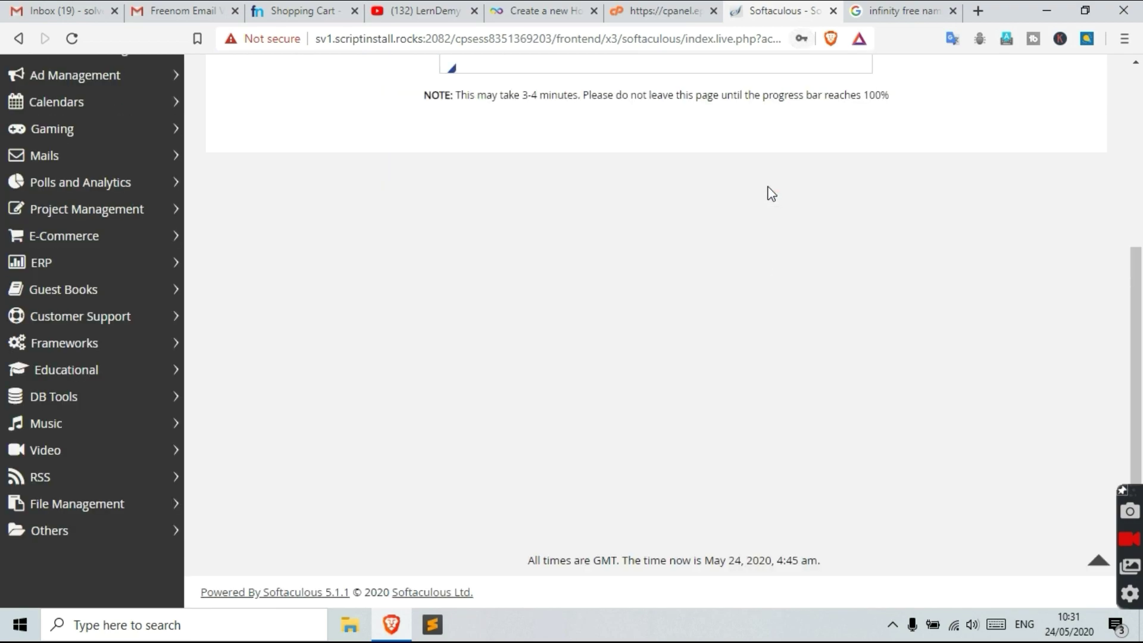
scroll(767, 192, "up", 5)
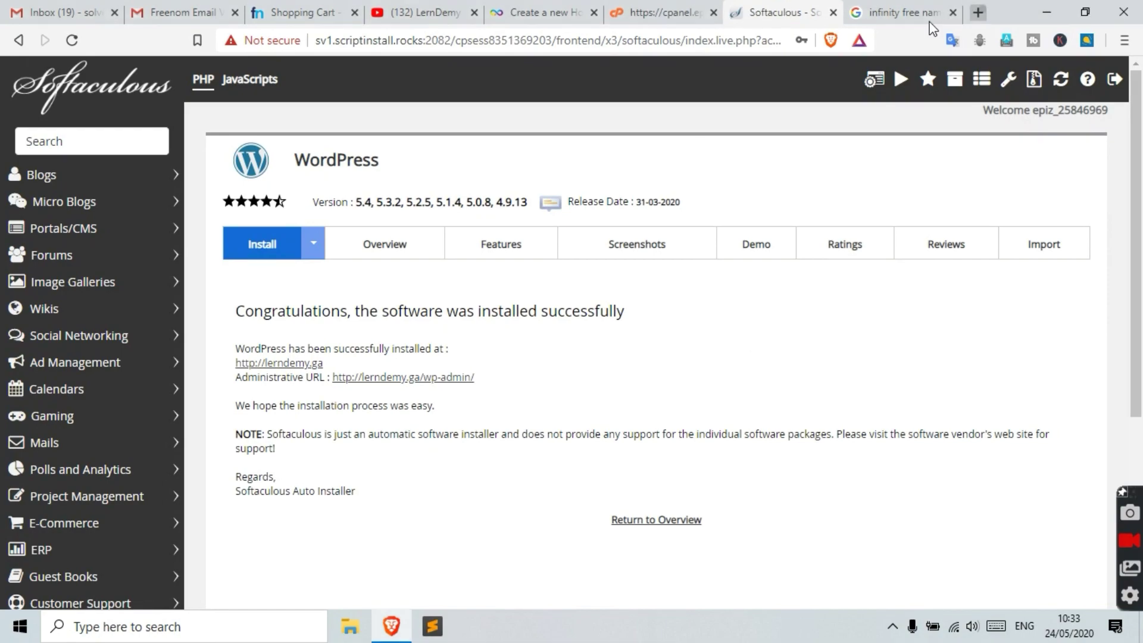
left_click(979, 13)
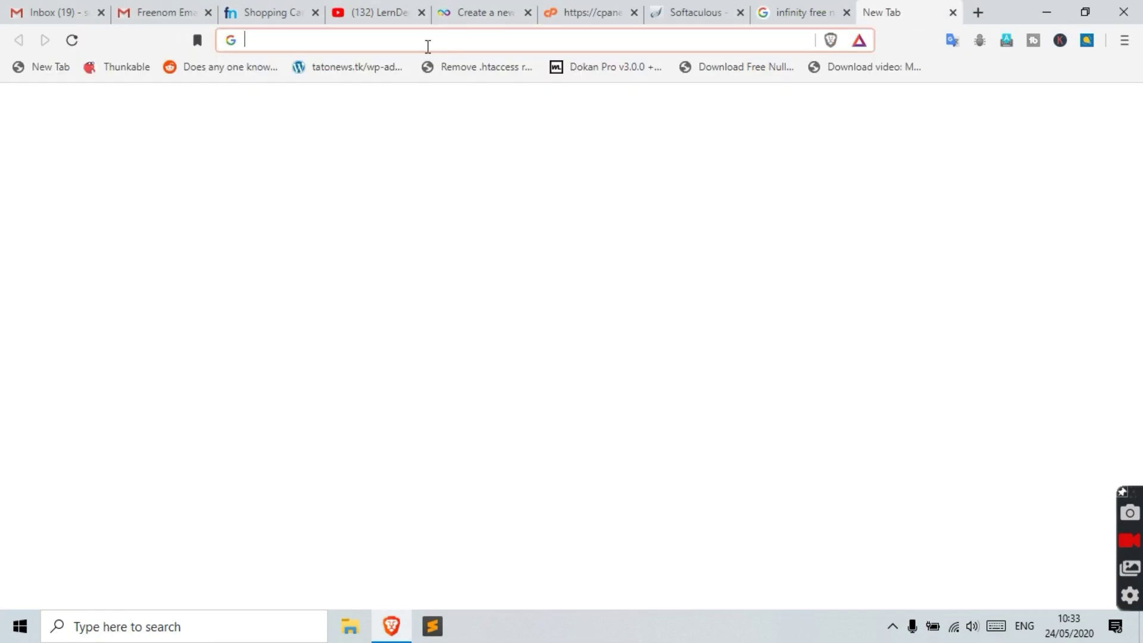
Go to lerndemy.ga/wp-admin in the new tab, briefly checking the Softaculous success tab.
type("lerndem")
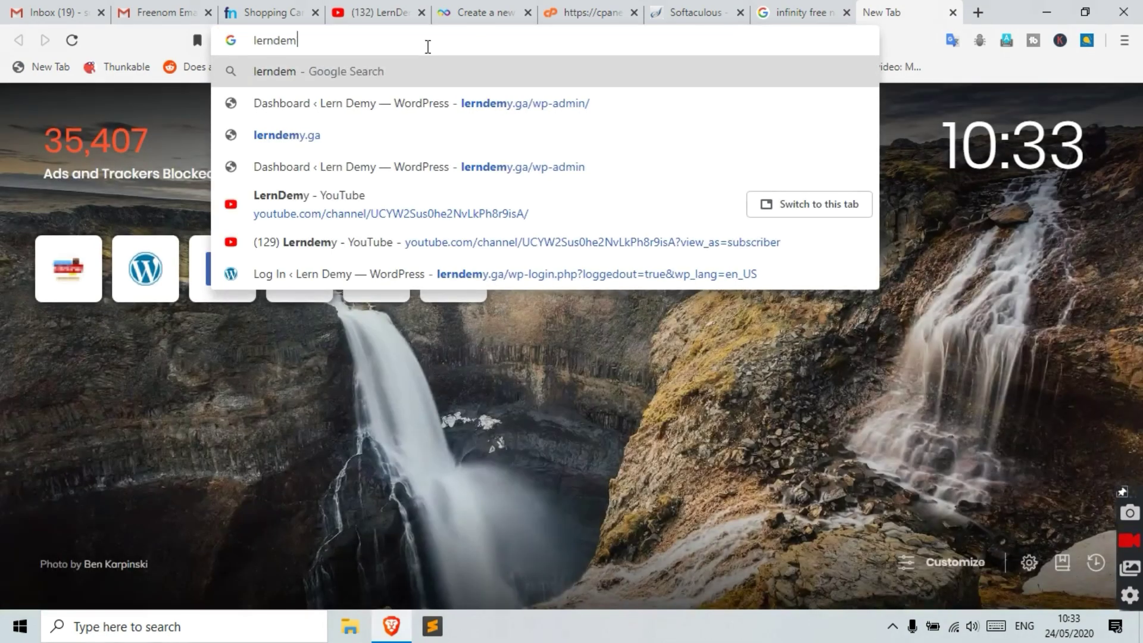
type("y.ga/")
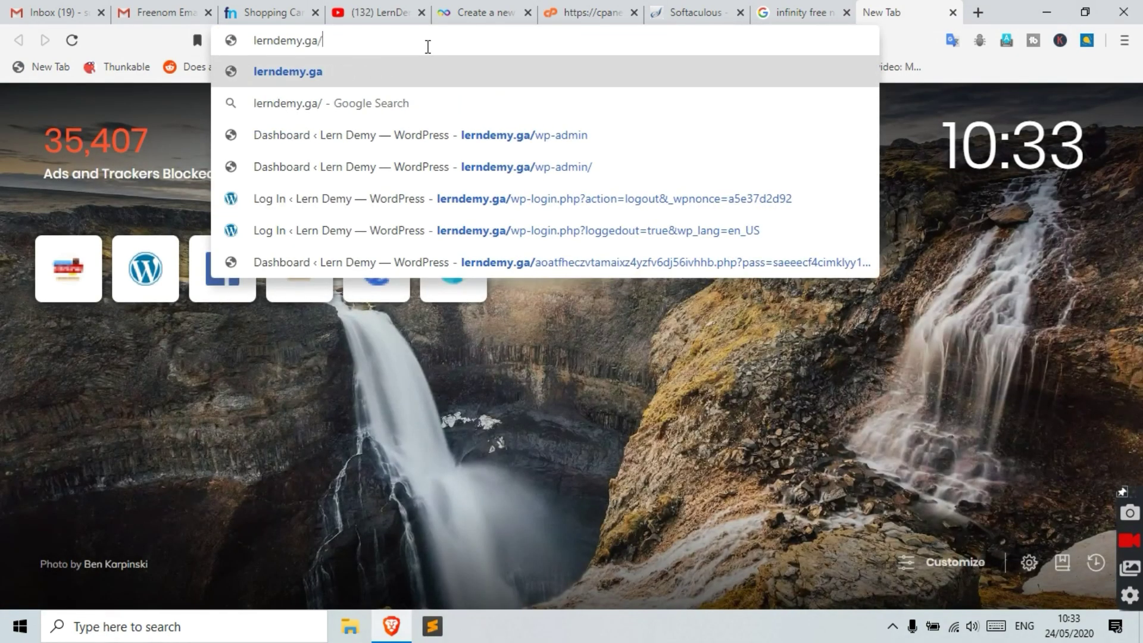
type("wp--")
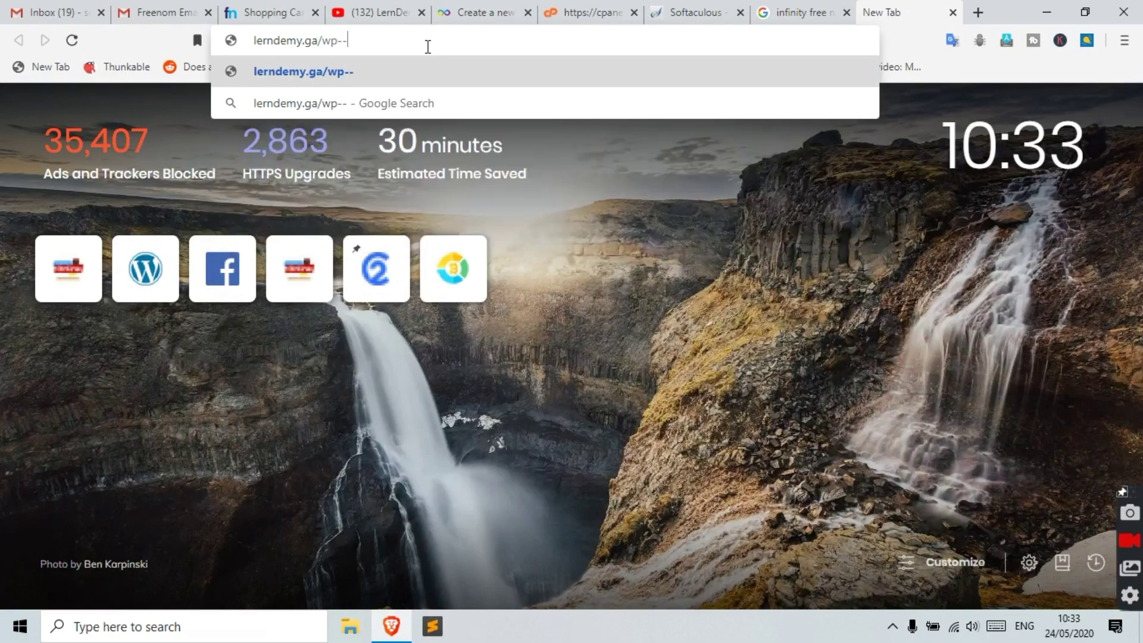
key("BackSpace")
type("admin")
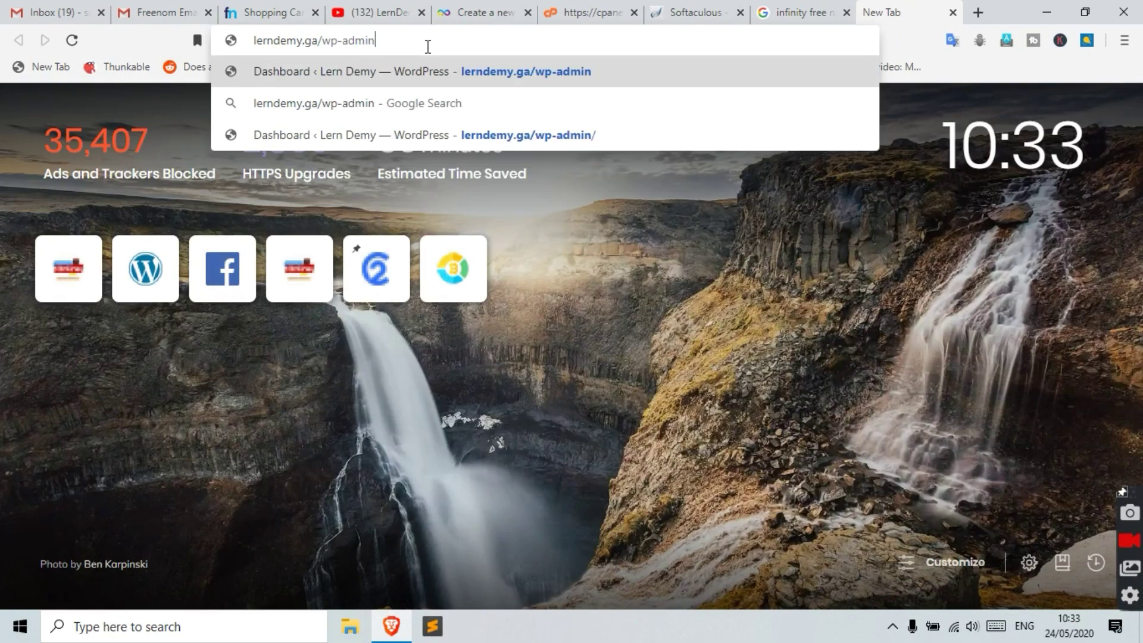
key("Return")
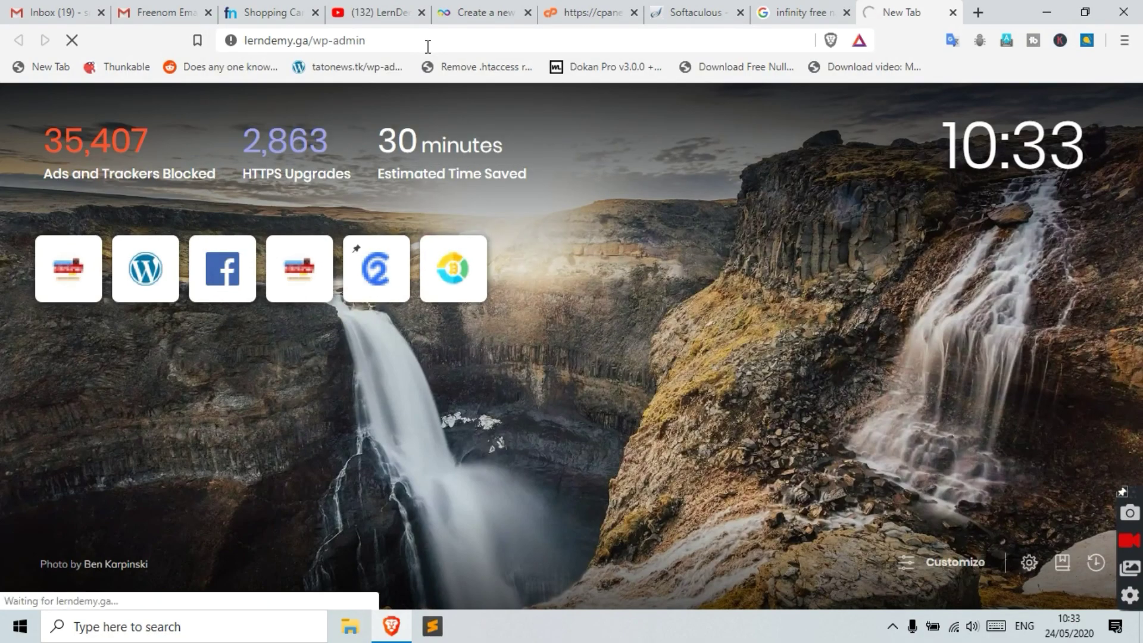
left_click(696, 12)
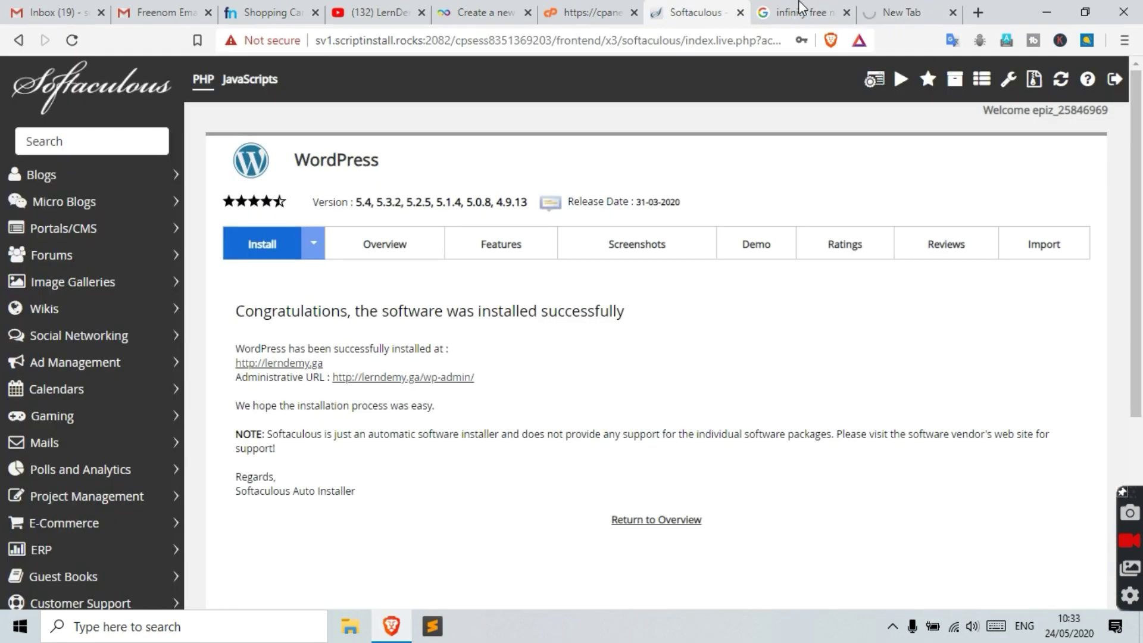
left_click(914, 10)
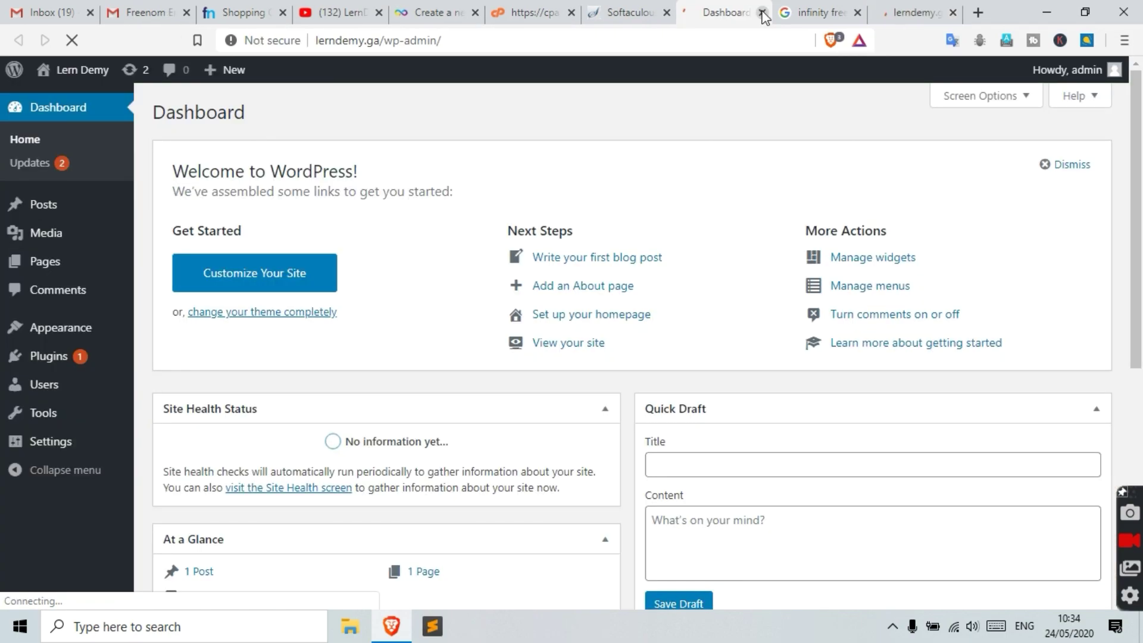
Log in as admin on wp-login, save the login in the browser, and open a new tab.
left_click(768, 12)
left_click(820, 6)
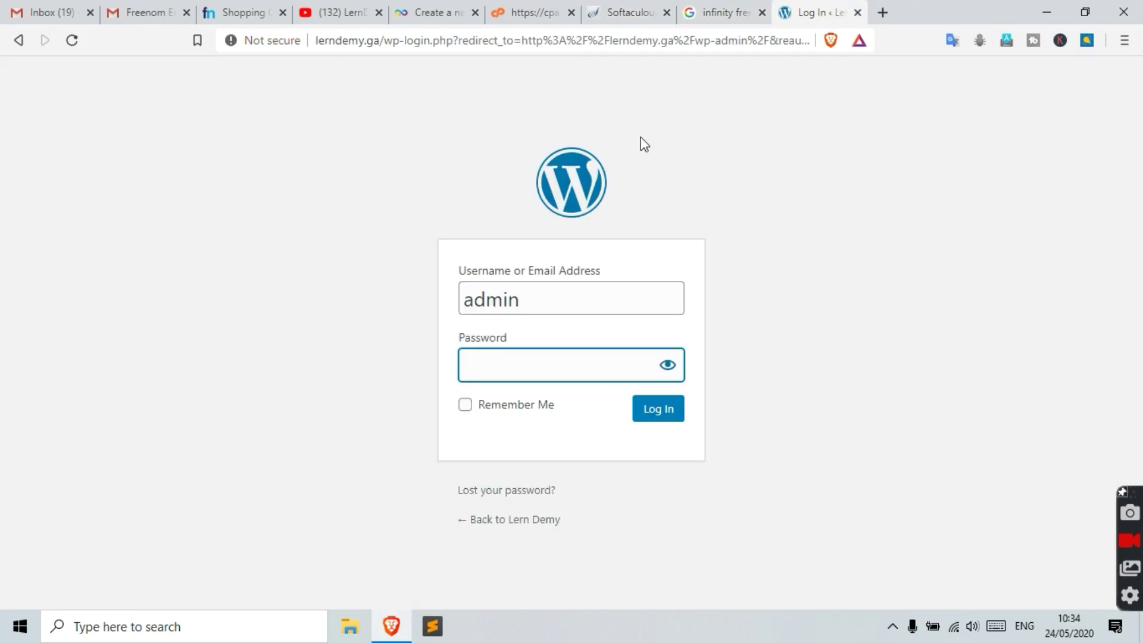
left_click(529, 291)
left_click(524, 372)
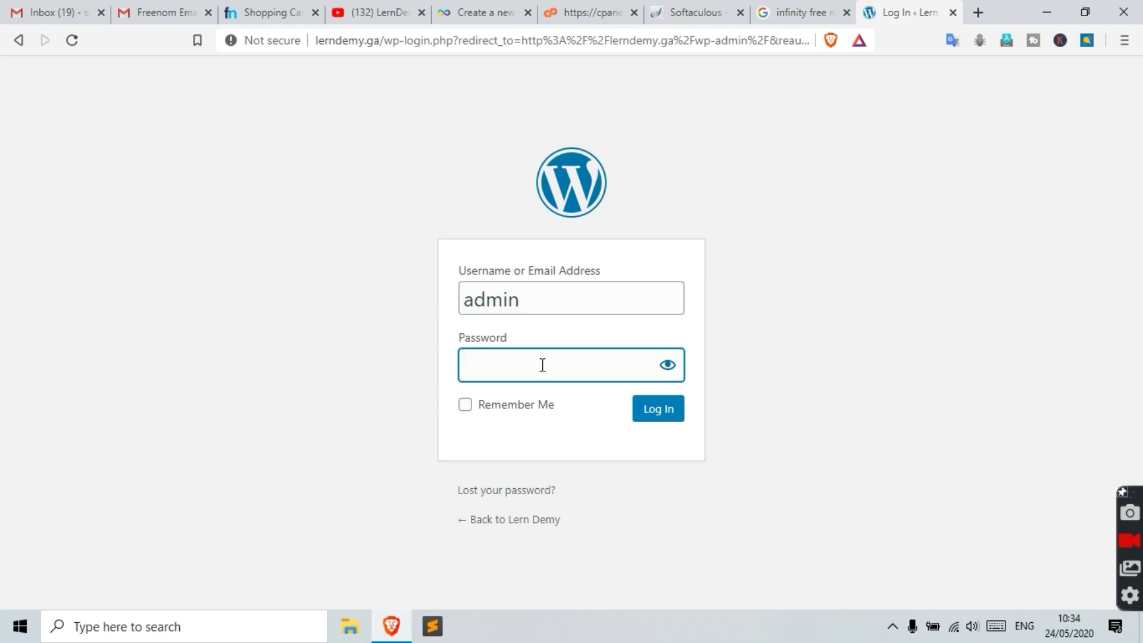
type("••••••••••••••")
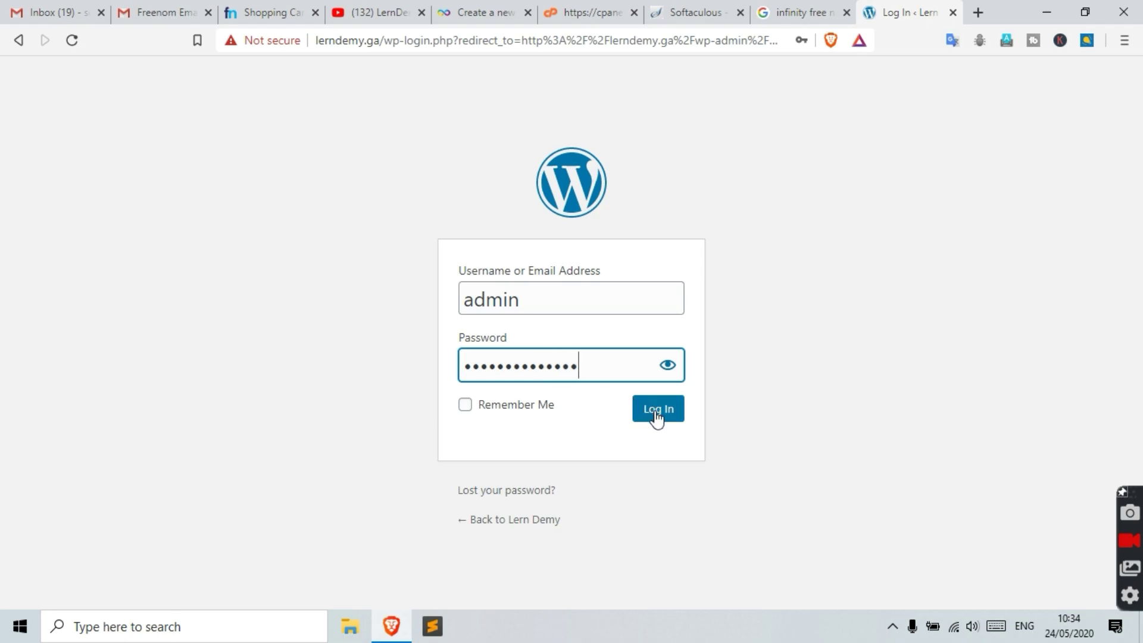
left_click(656, 418)
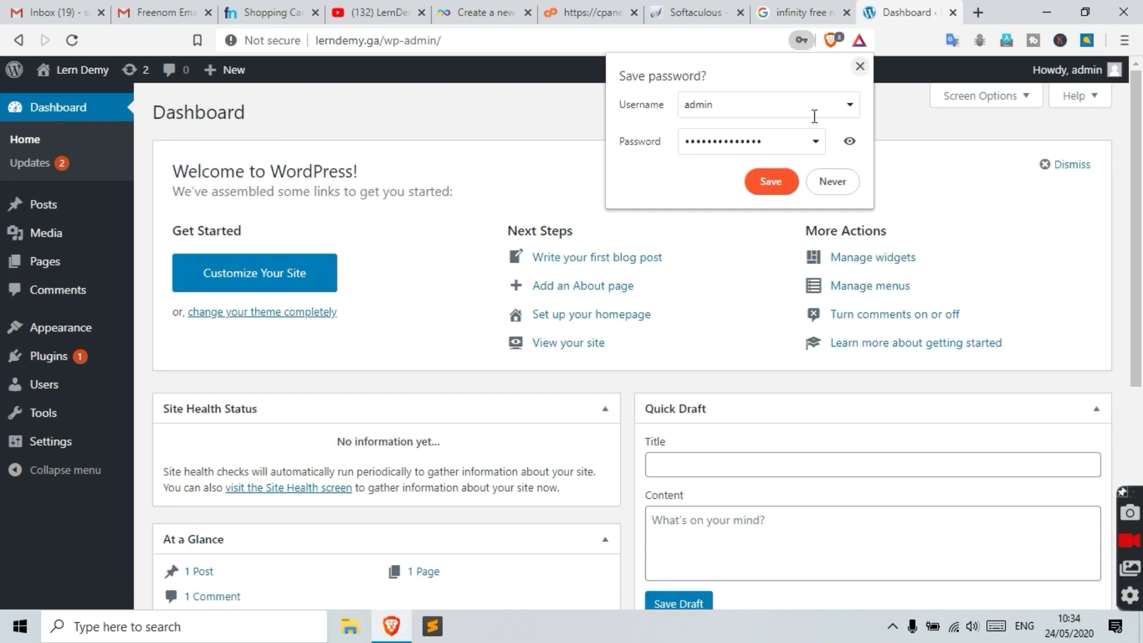
left_click(770, 181)
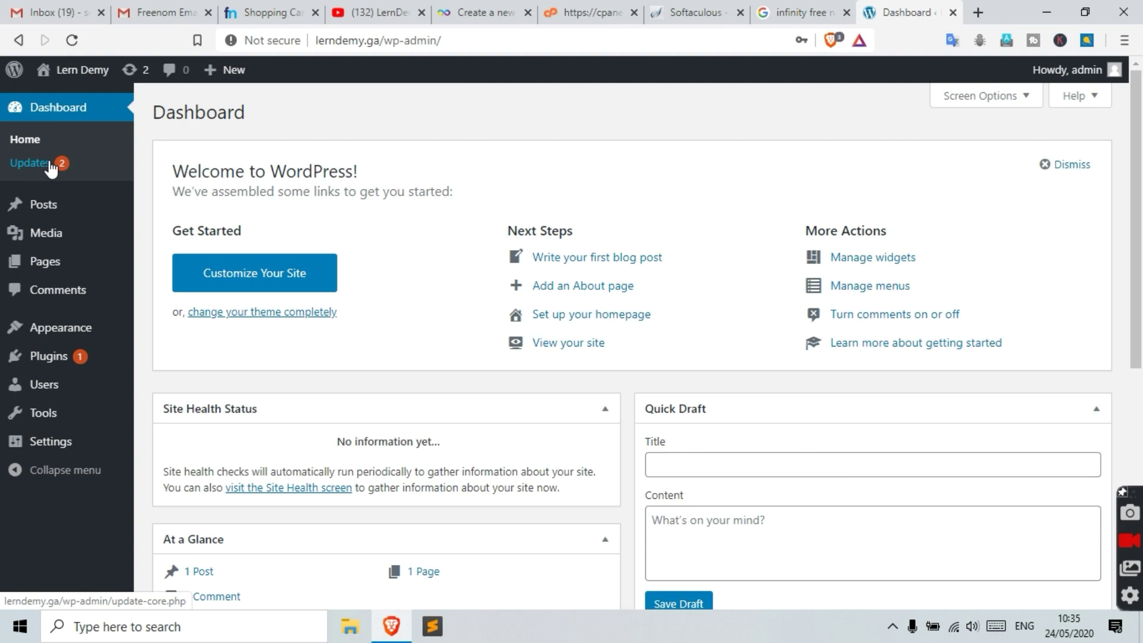
left_click(978, 12)
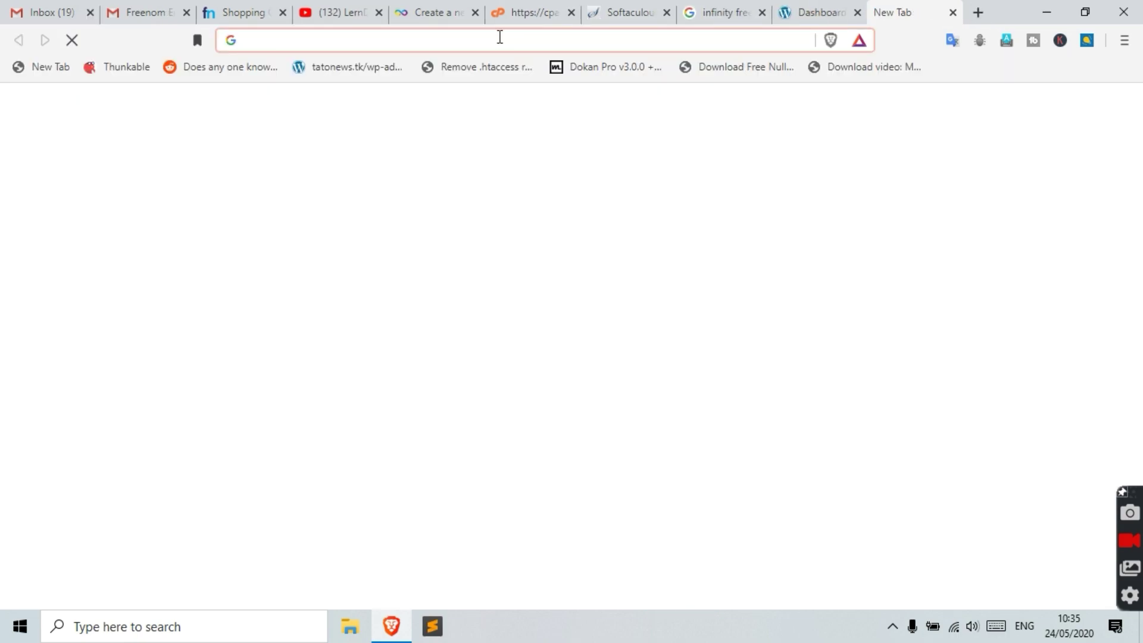
Load the lerndemy.ga homepage and scroll through its 'Hello world!' post.
type("lerndemy.ga/wp-admin")
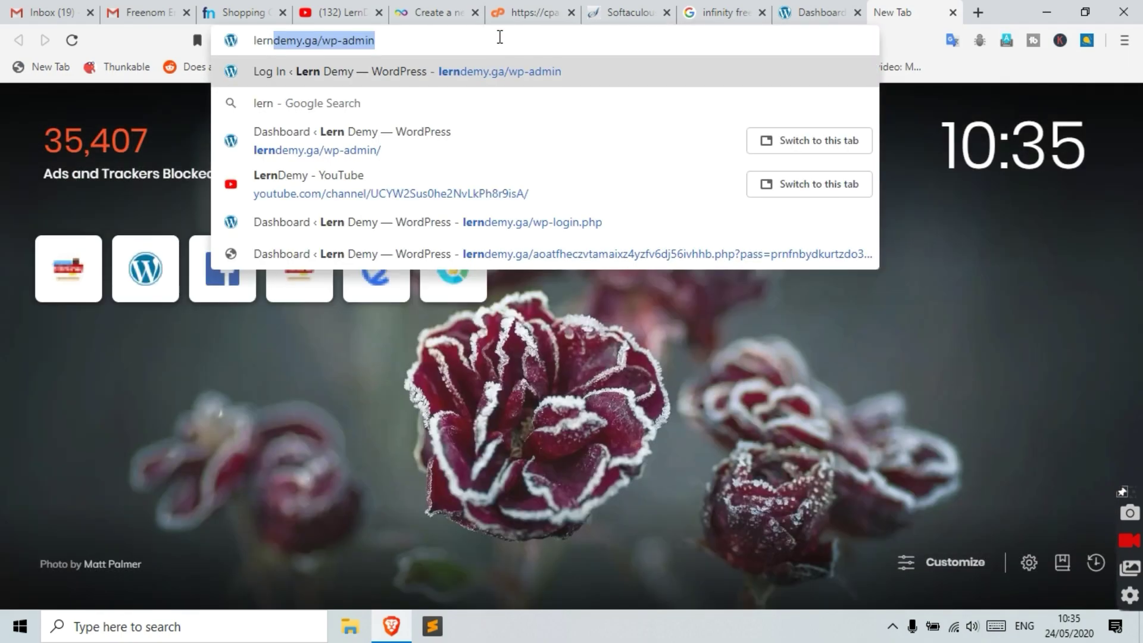
key("End")
key("BackSpace")
key("BackSpace")
key("BackSpace")
key("BackSpace")
key("BackSpace")
key("BackSpace")
key("BackSpace")
key("BackSpace")
key("BackSpace")
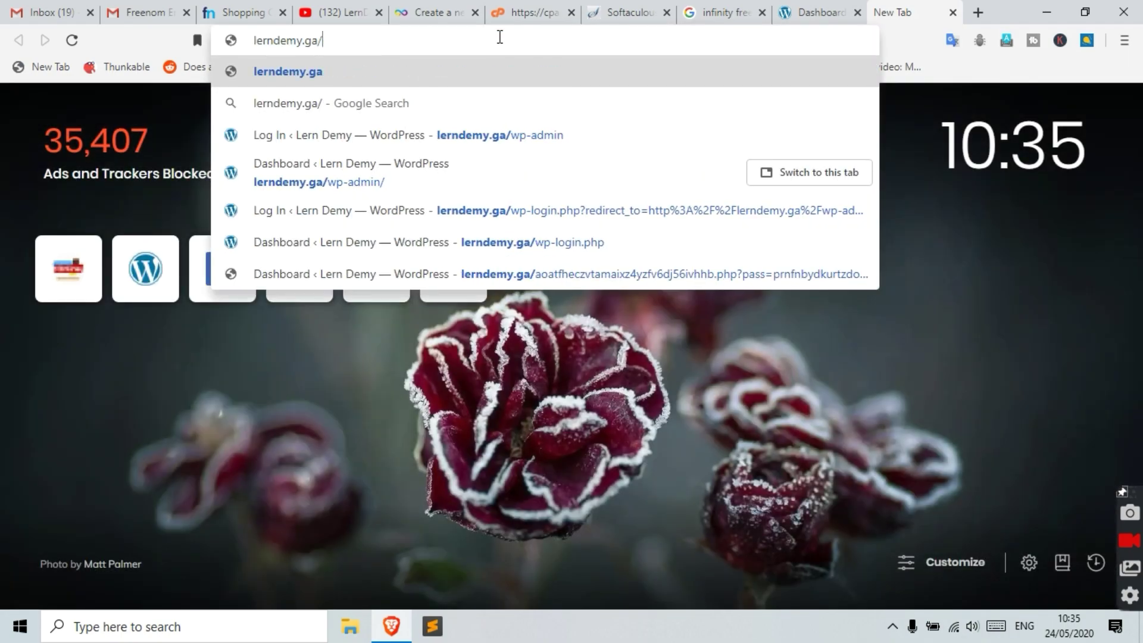
key("Return")
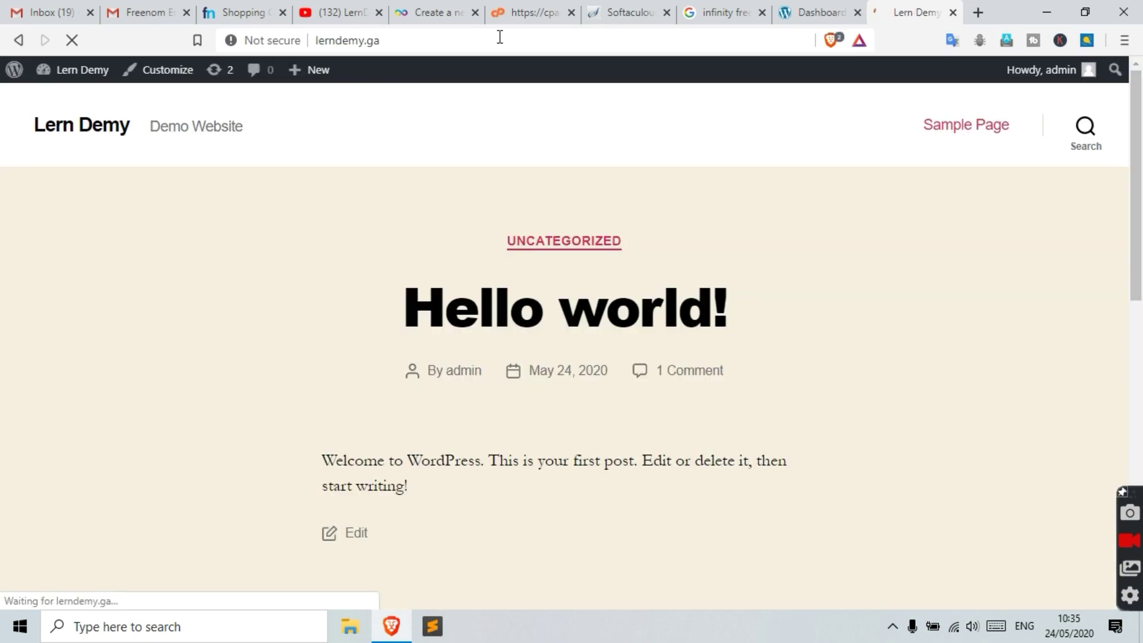
scroll(622, 258, "down", 10)
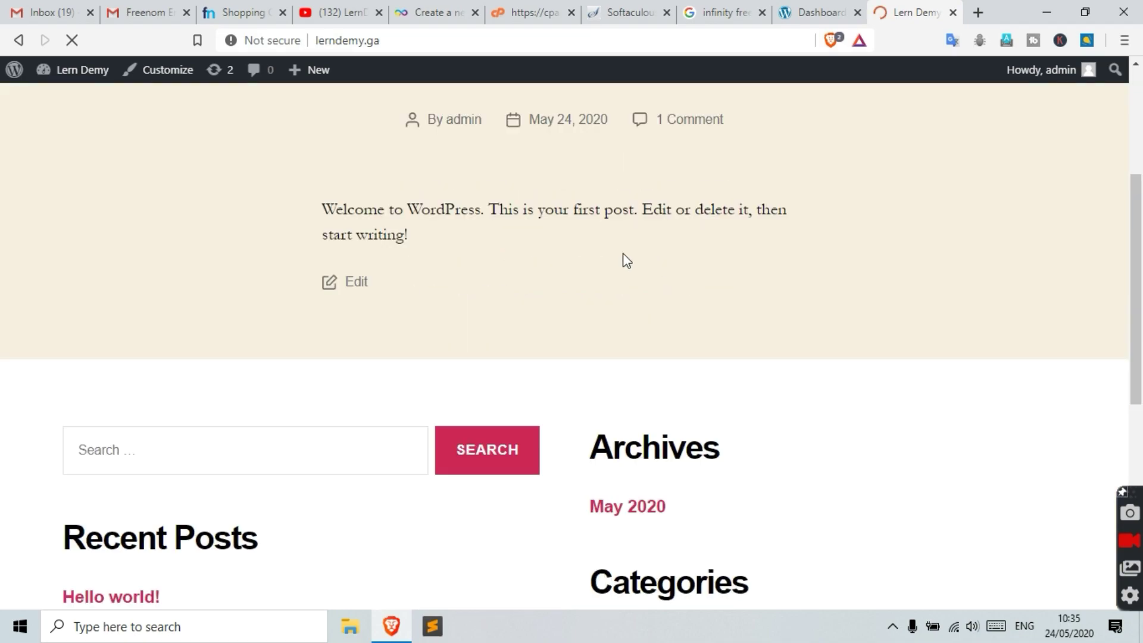
scroll(744, 452, "up", 10)
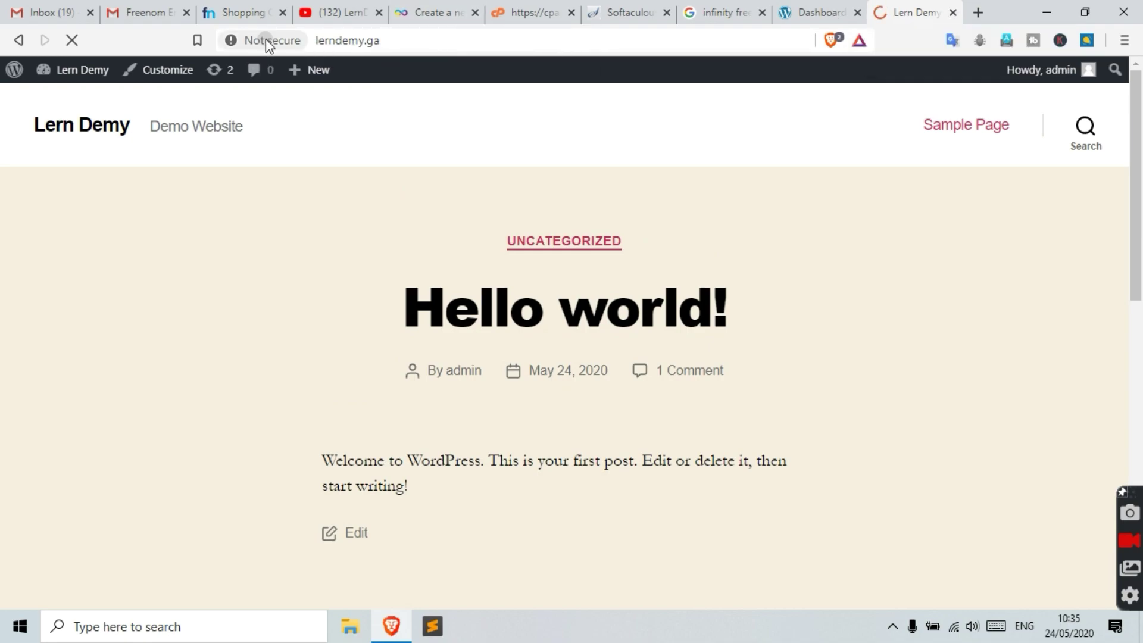
View the site's Not secure connection details, then return to the Dashboard tab.
left_click(266, 40)
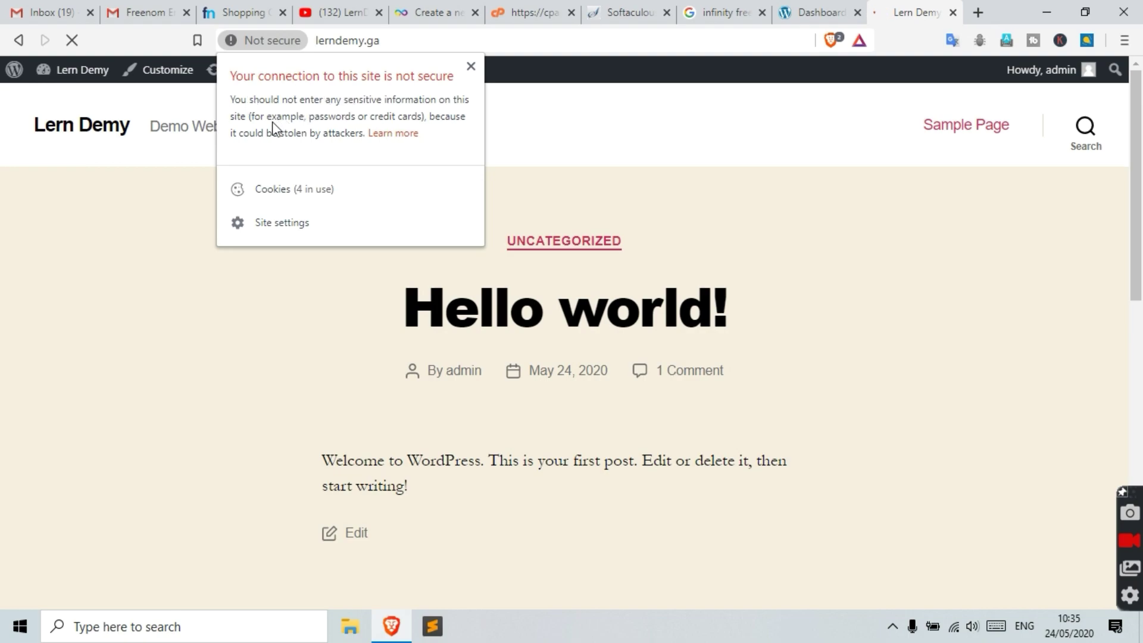
left_click(471, 70)
left_click(813, 10)
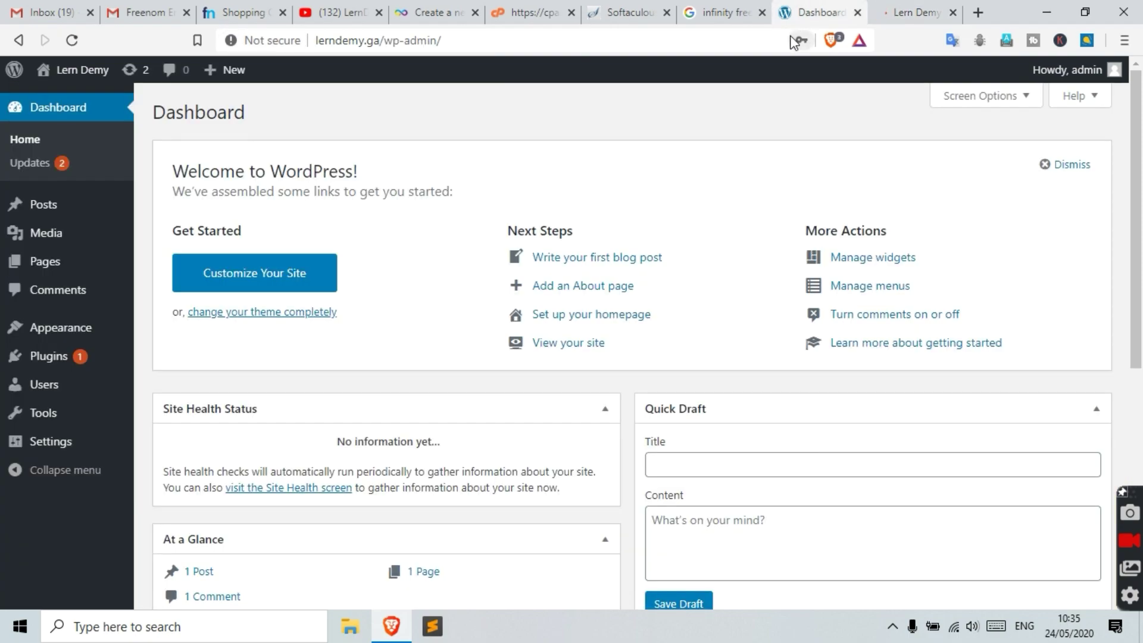